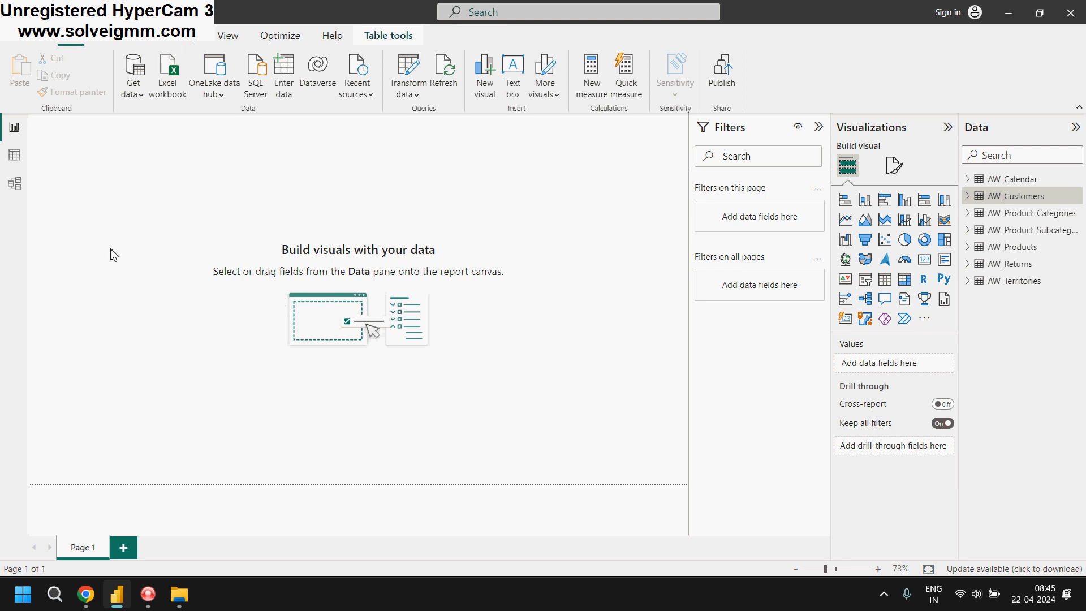
{"action": "left_click", "coordinate": [27, 42]}
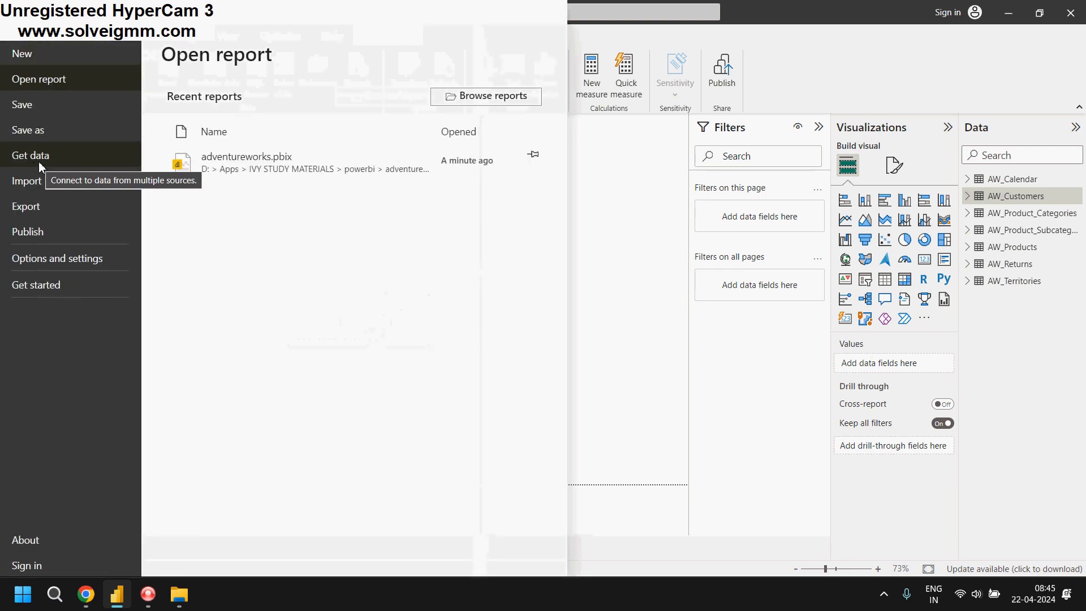
{"action": "left_click", "coordinate": [65, 157]}
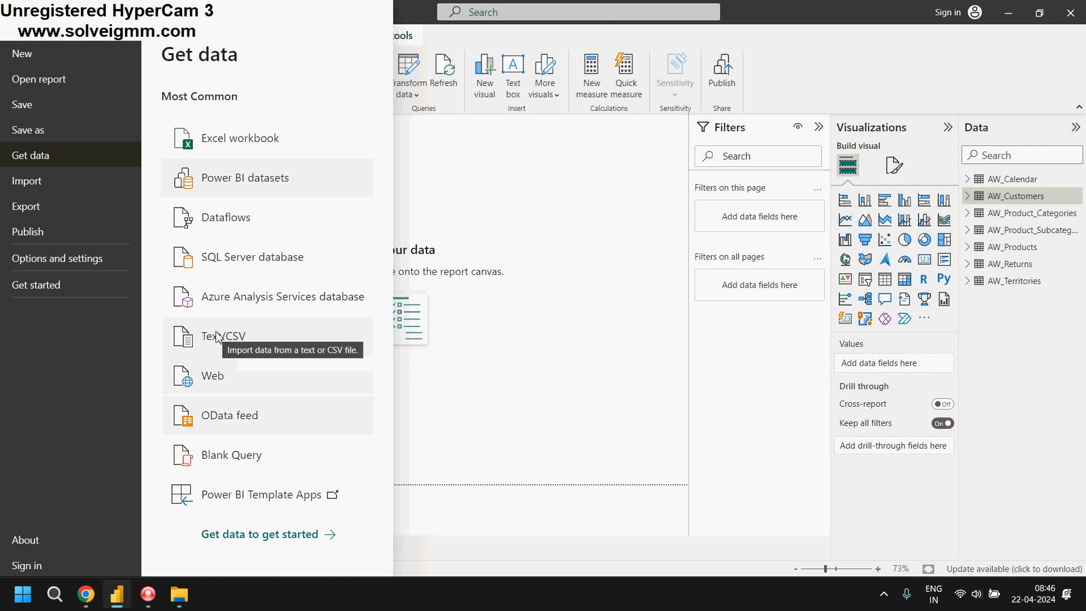
{"action": "left_click", "coordinate": [257, 340]}
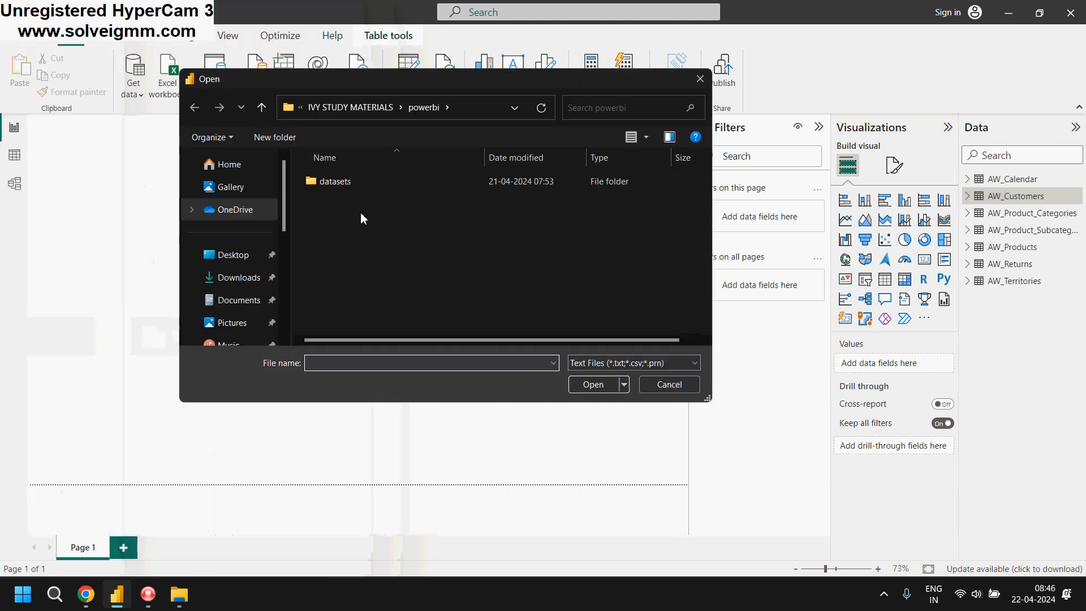
{"action": "double_click", "coordinate": [356, 182]}
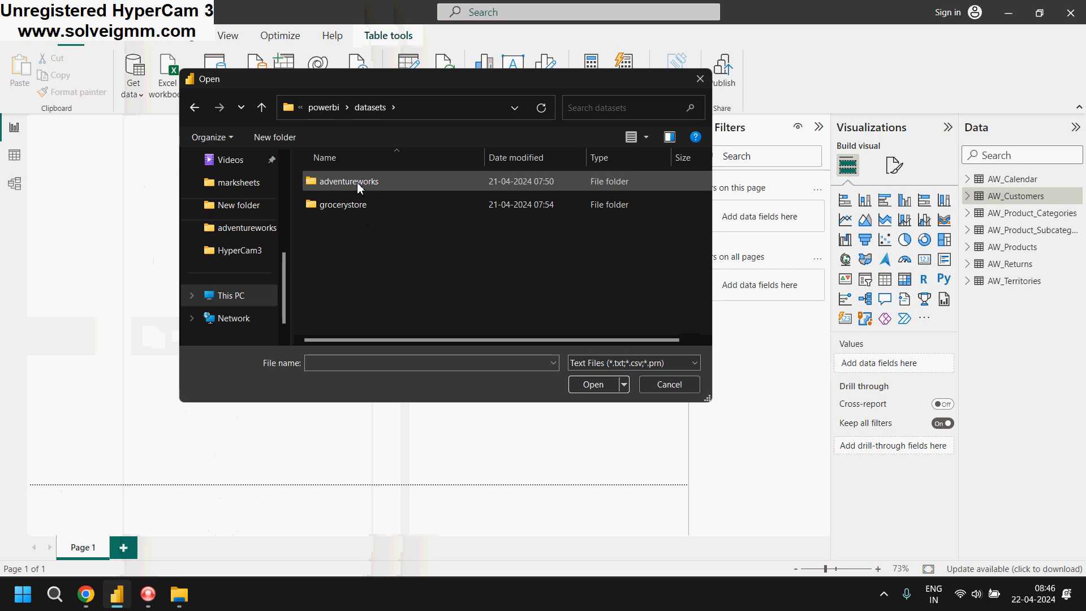
{"action": "double_click", "coordinate": [368, 203]}
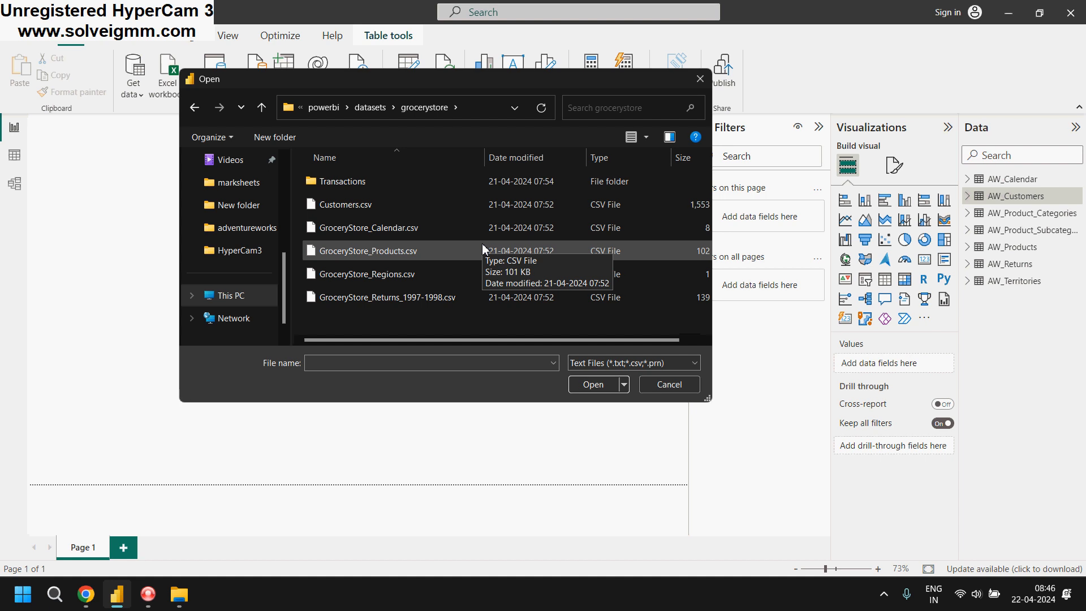
{"action": "left_click", "coordinate": [425, 206]}
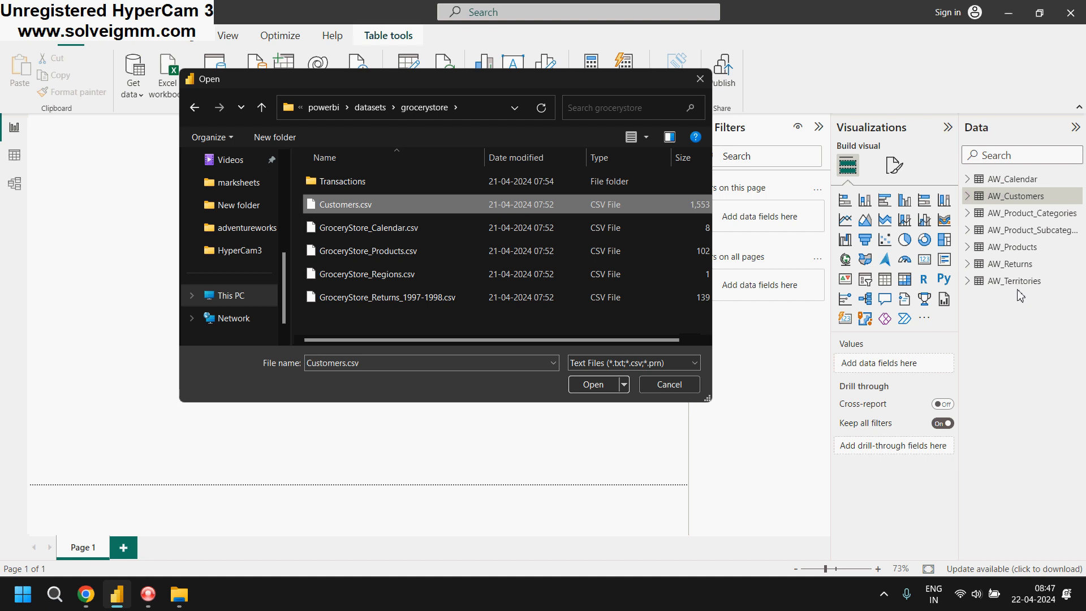
{"action": "left_click", "coordinate": [667, 384]}
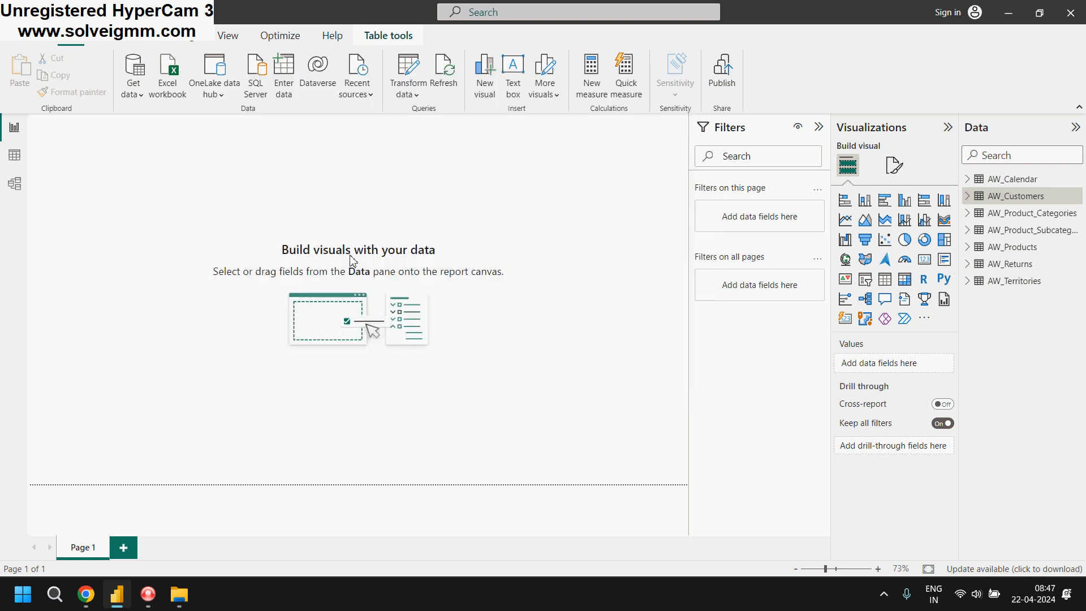
Create a new report and start connecting it to a Text/CSV data source
{"action": "left_click", "coordinate": [23, 42]}
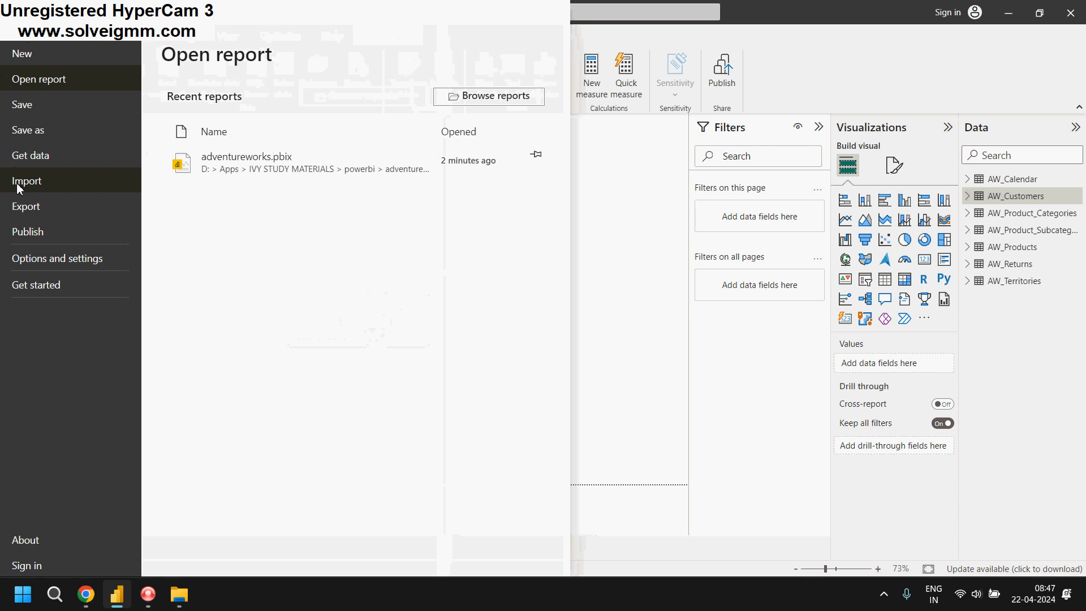
{"action": "left_click", "coordinate": [46, 59]}
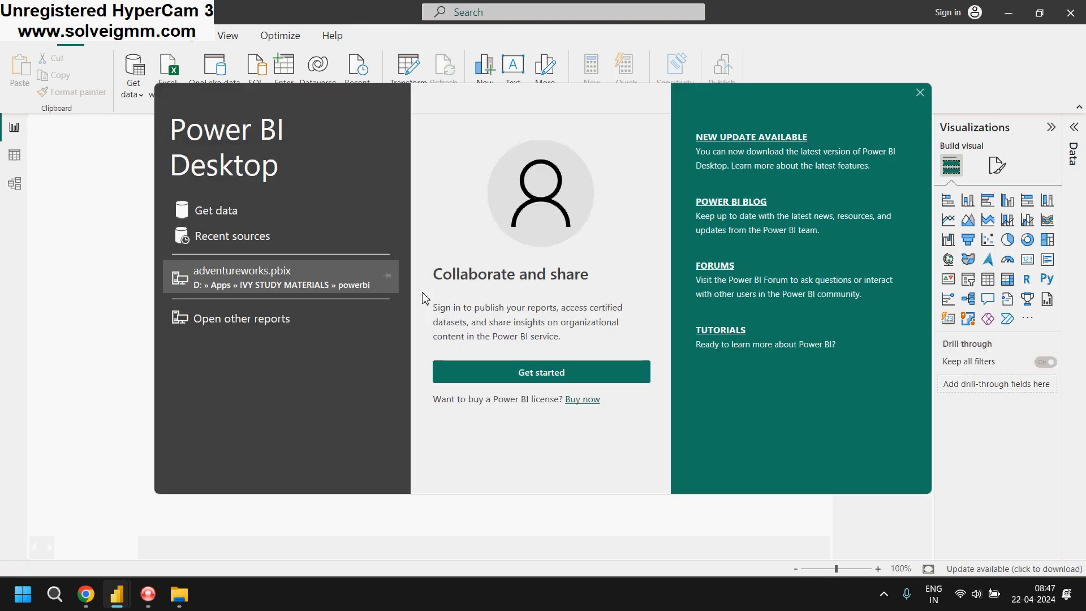
{"action": "left_click", "coordinate": [220, 212]}
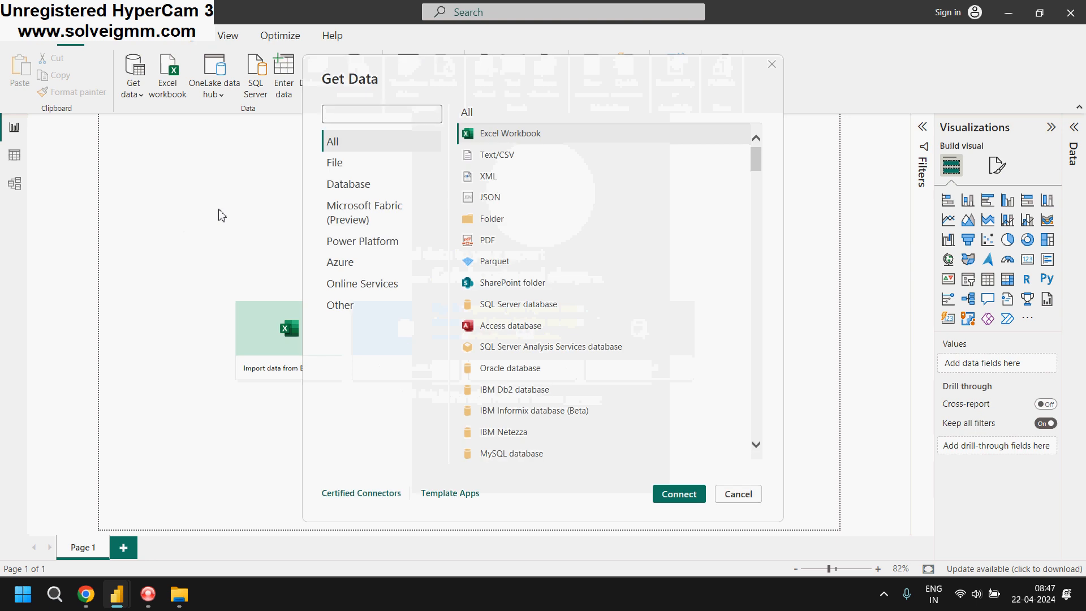
{"action": "left_click", "coordinate": [519, 161]}
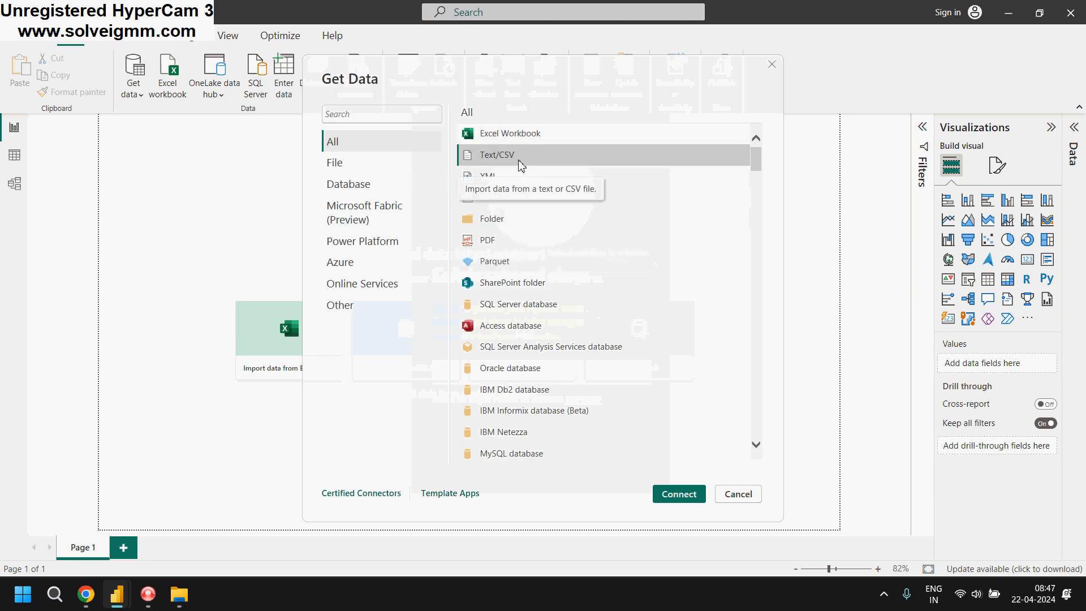
{"action": "left_click", "coordinate": [679, 494]}
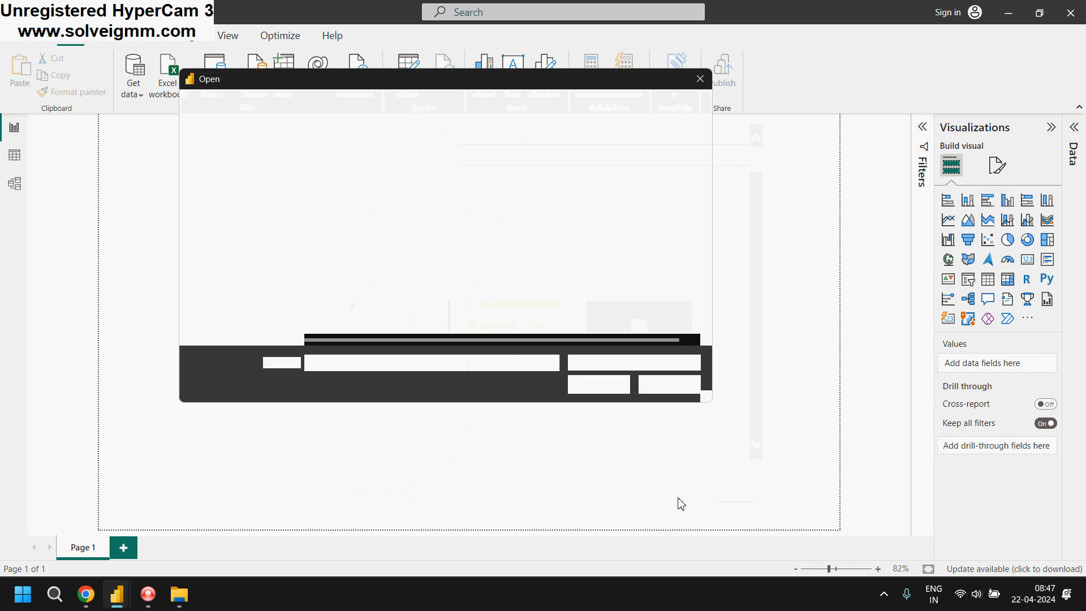
Load Customers.csv from the datasets > grocerystore folder and show the Customers table's data
{"action": "double_click", "coordinate": [369, 181]}
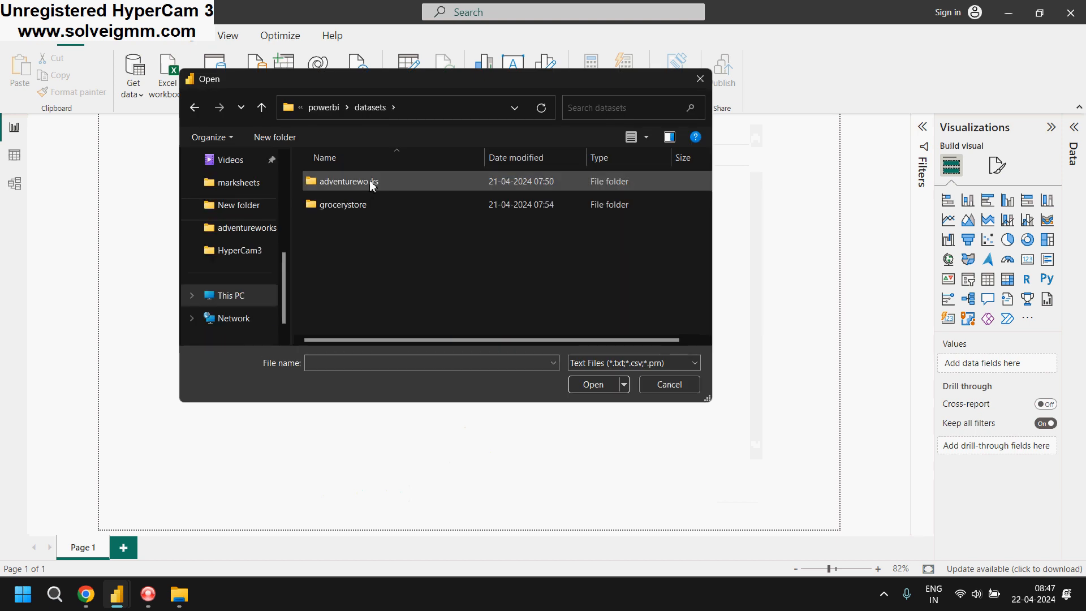
{"action": "double_click", "coordinate": [347, 205]}
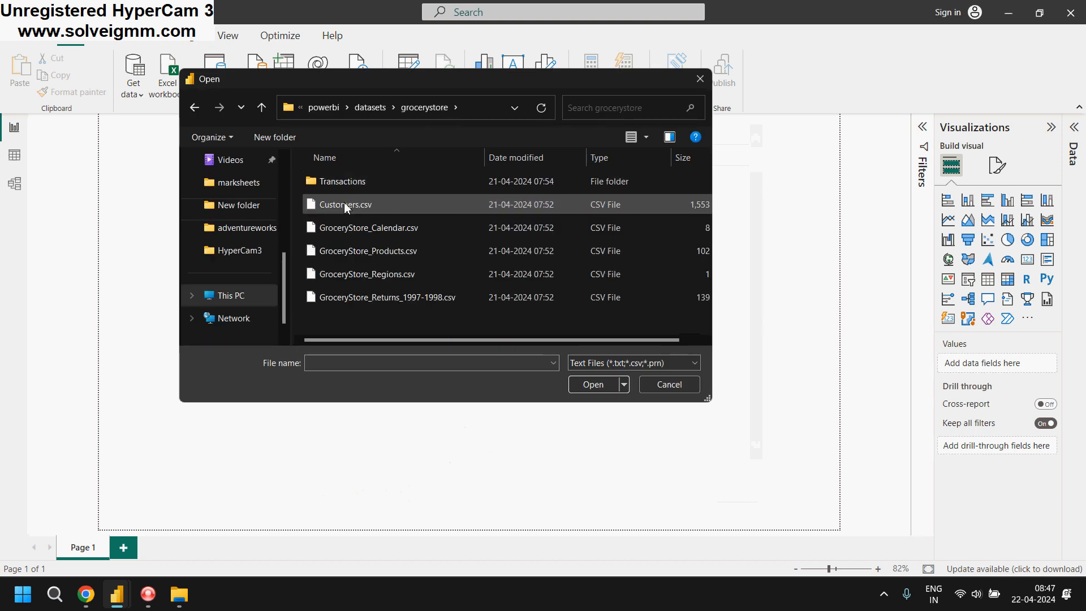
{"action": "left_click", "coordinate": [347, 206]}
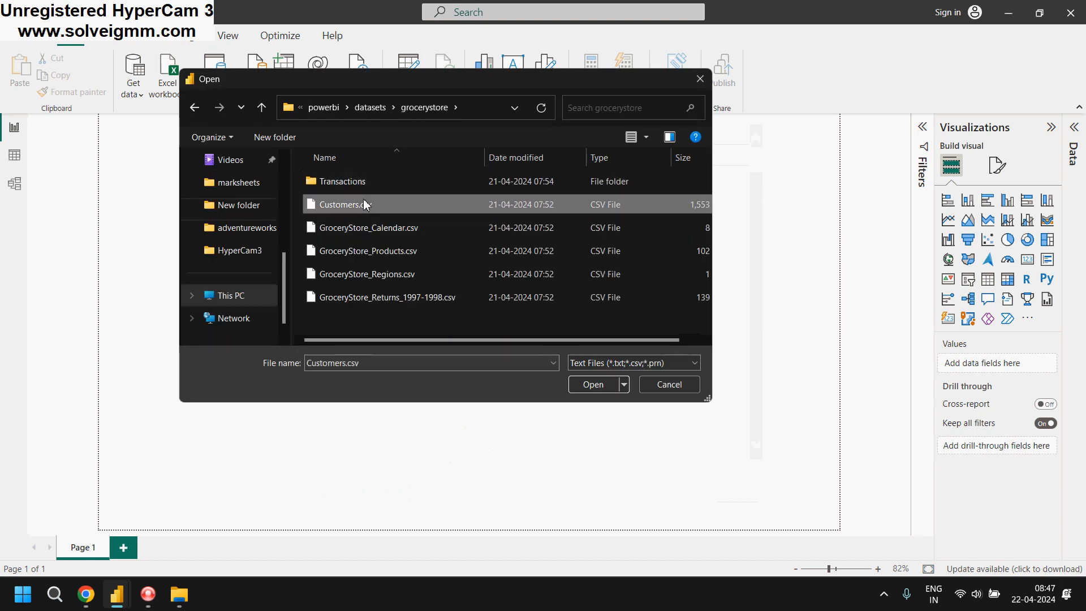
{"action": "left_click", "coordinate": [593, 386]}
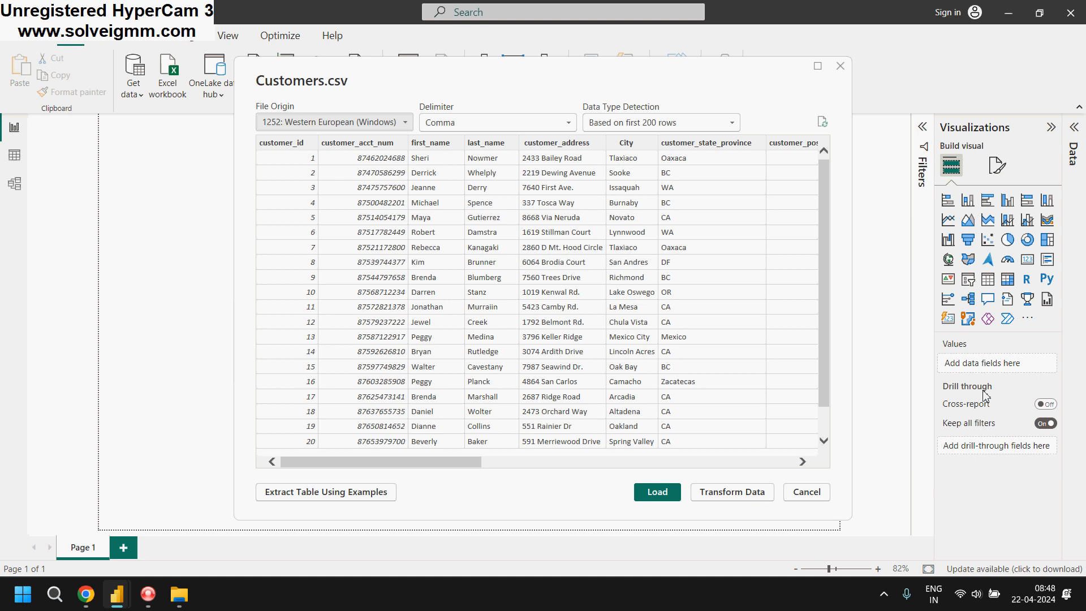
{"action": "mouse_move", "coordinate": [374, 467]}
{"action": "left_mouse_down"}
{"action": "mouse_move", "coordinate": [534, 473]}
{"action": "mouse_move", "coordinate": [368, 466]}
{"action": "left_mouse_up"}
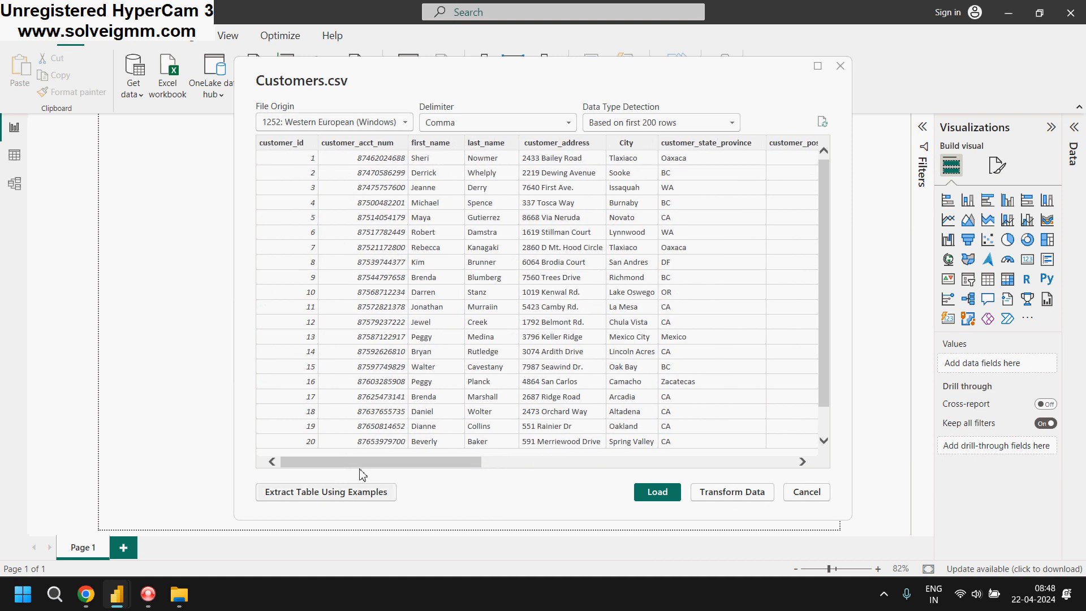
{"action": "left_click_drag", "start_coordinate": [371, 470], "coordinate": [321, 432]}
{"action": "left_click_drag", "start_coordinate": [443, 463], "coordinate": [430, 465]}
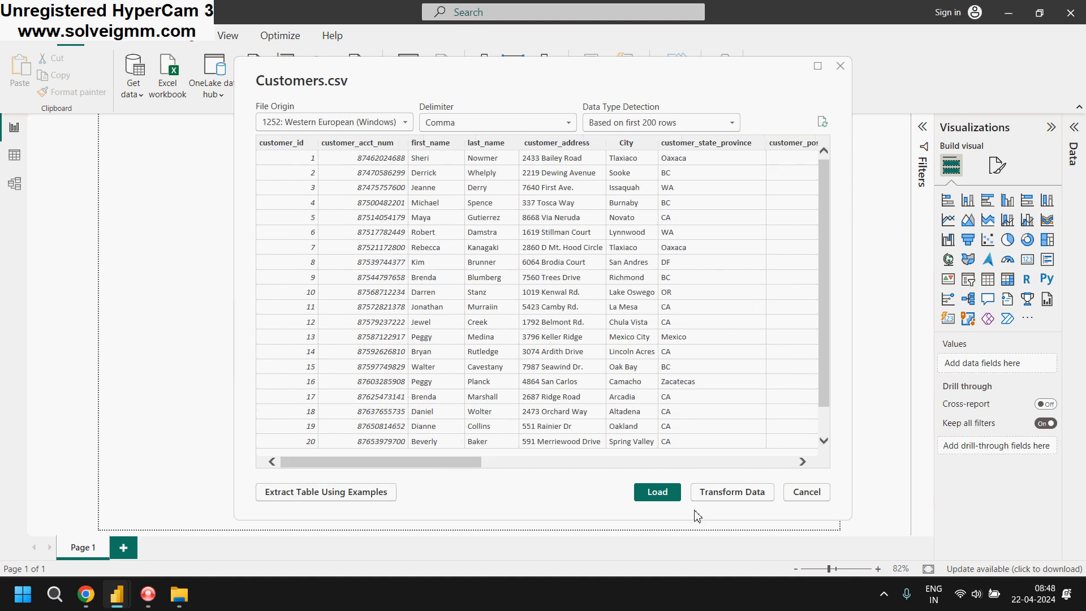
{"action": "left_click", "coordinate": [652, 493]}
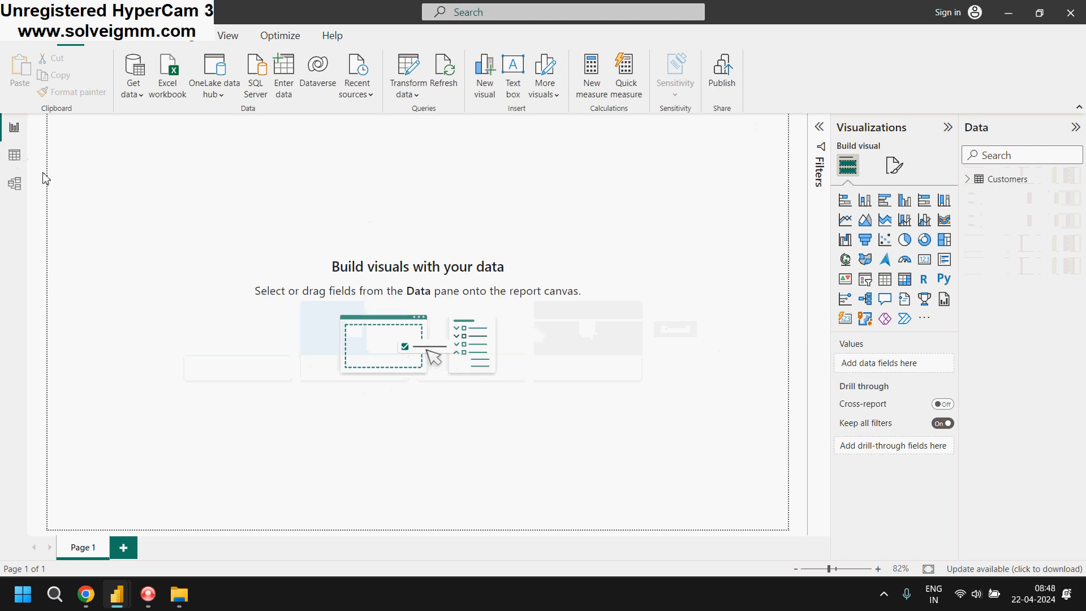
{"action": "left_click", "coordinate": [14, 156]}
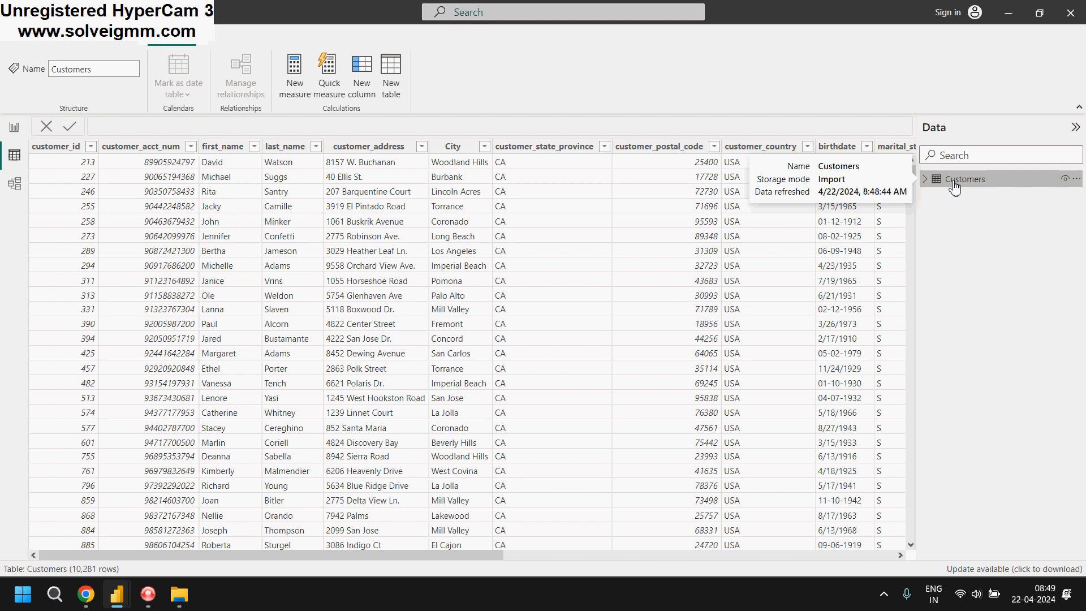
Import GroceryStore_Calendar.csv from the grocerystore folder as a Text/CSV source and load it into the report
{"action": "left_click", "coordinate": [17, 42]}
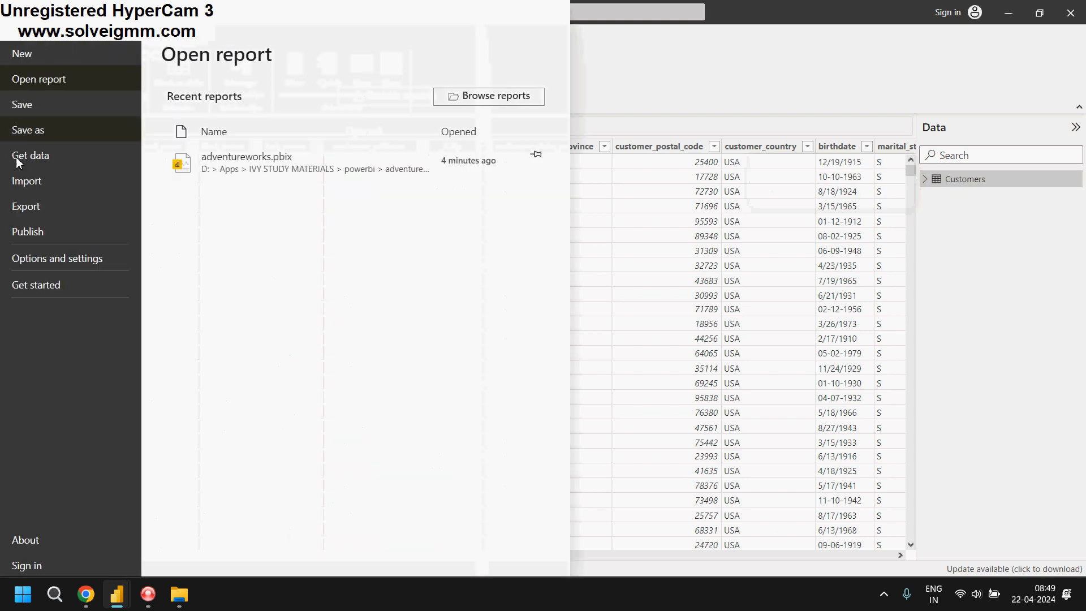
{"action": "left_click", "coordinate": [49, 154]}
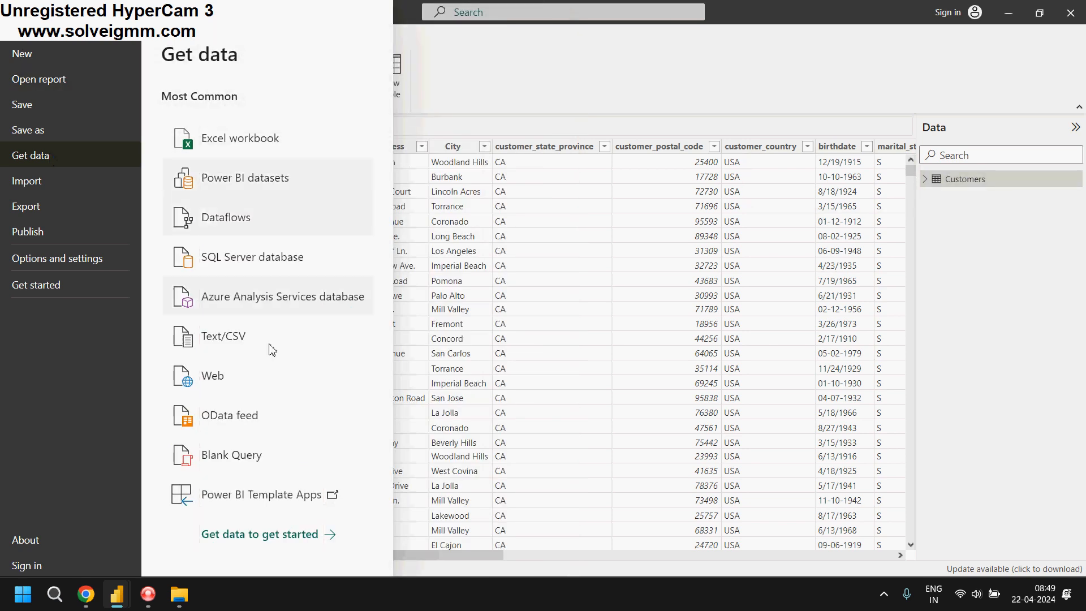
{"action": "left_click", "coordinate": [242, 339]}
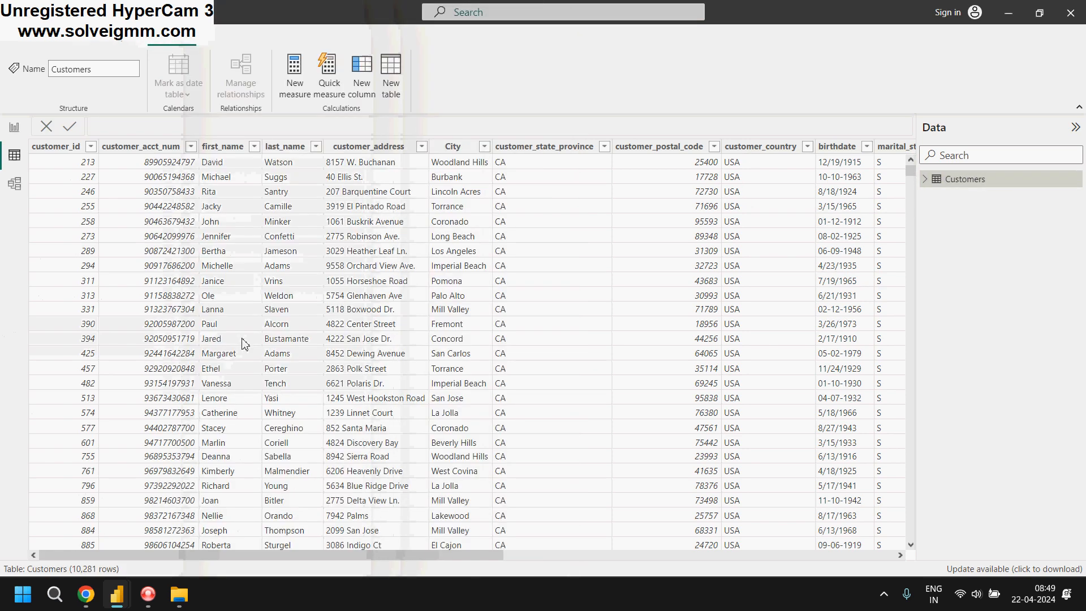
{"action": "left_click", "coordinate": [342, 229]}
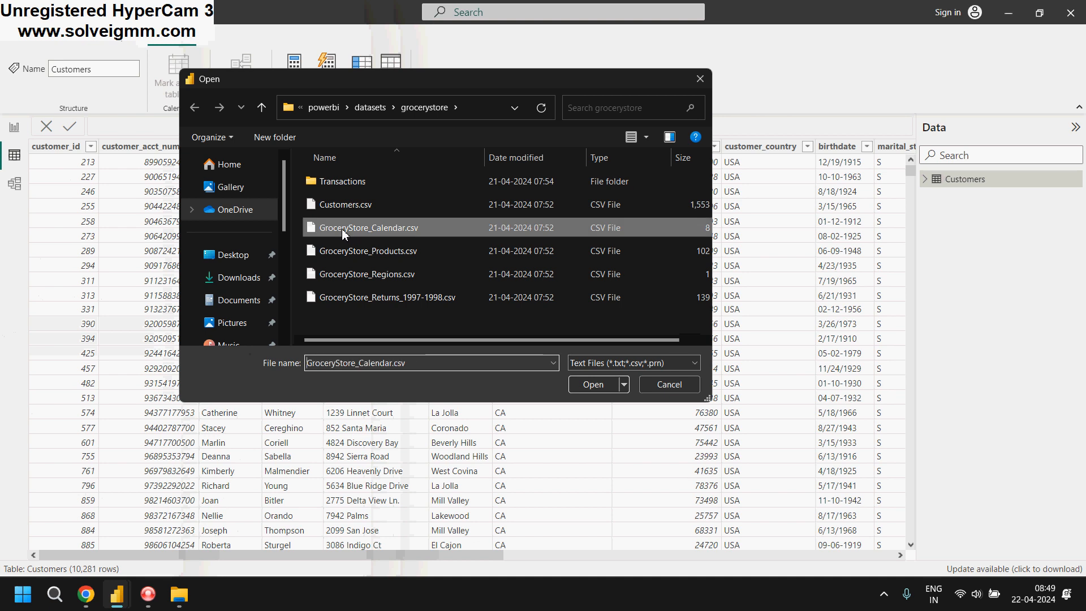
{"action": "left_click", "coordinate": [588, 384]}
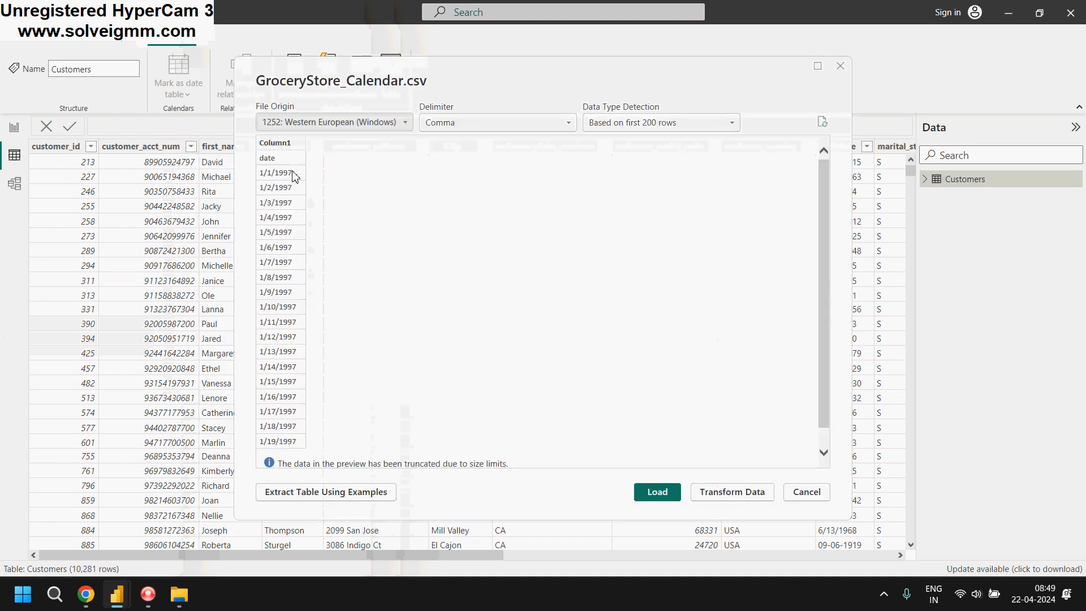
{"action": "left_click", "coordinate": [650, 497]}
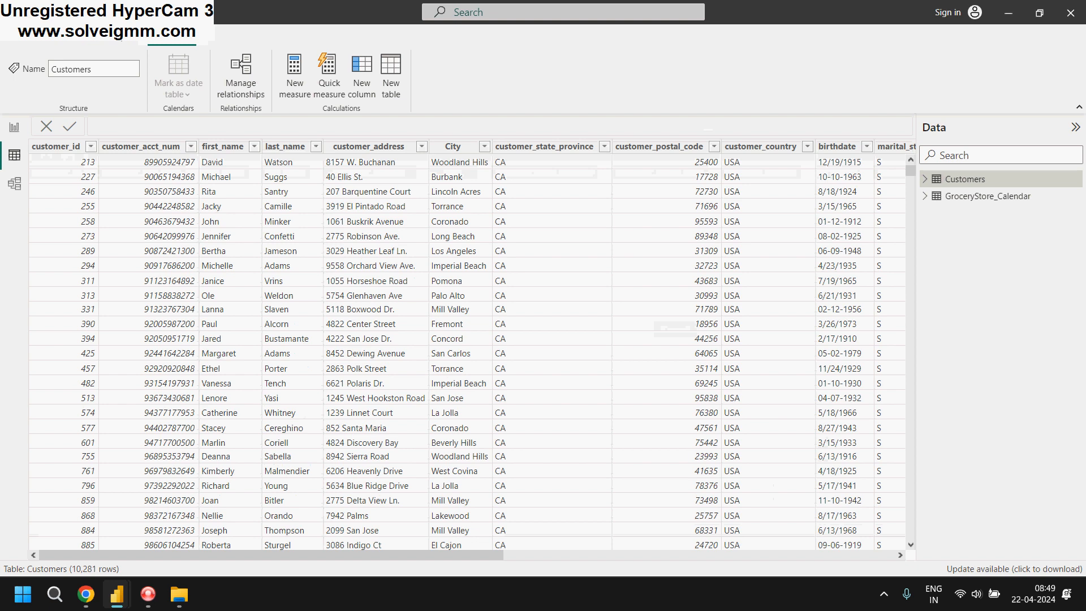
{"action": "key", "text": "ctrl+s"}
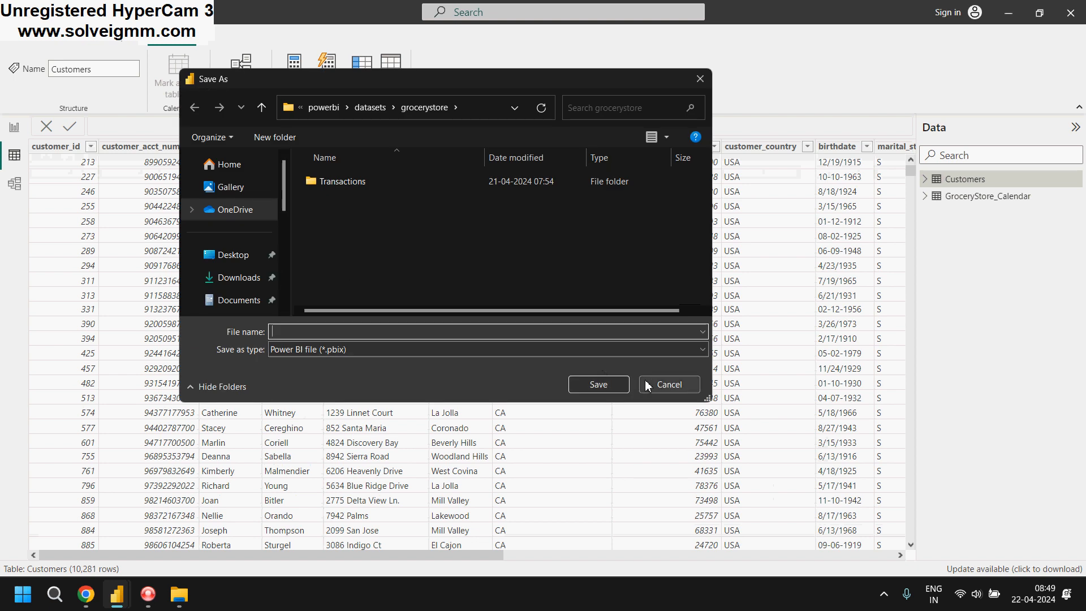
{"action": "left_click", "coordinate": [671, 384]}
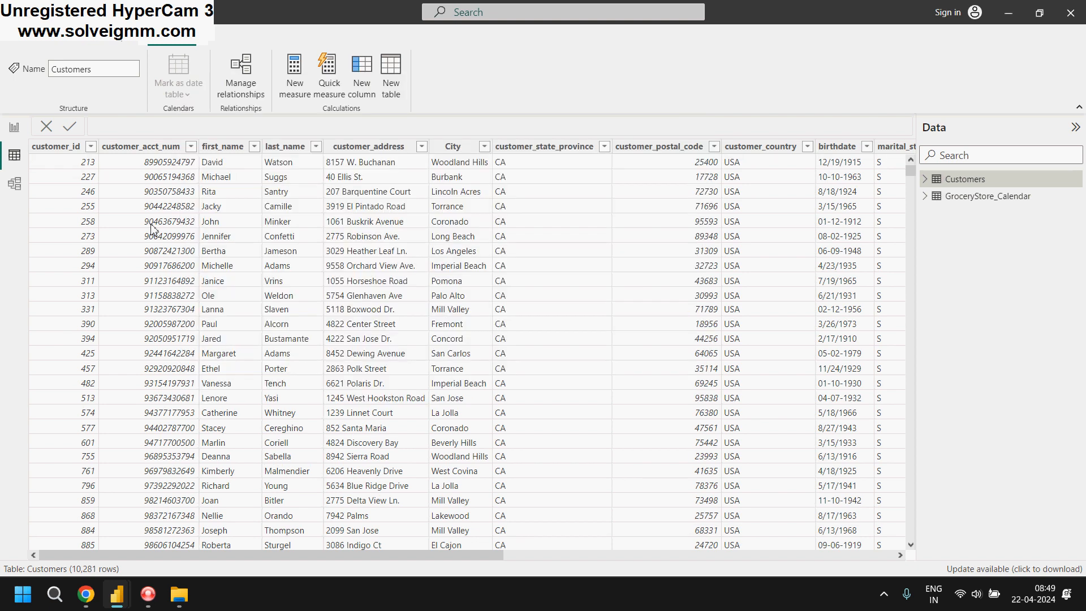
Import GroceryStore_Products.csv from the grocerystore folder as a Text/CSV source and load it with the default file origin
{"action": "left_click", "coordinate": [21, 37]}
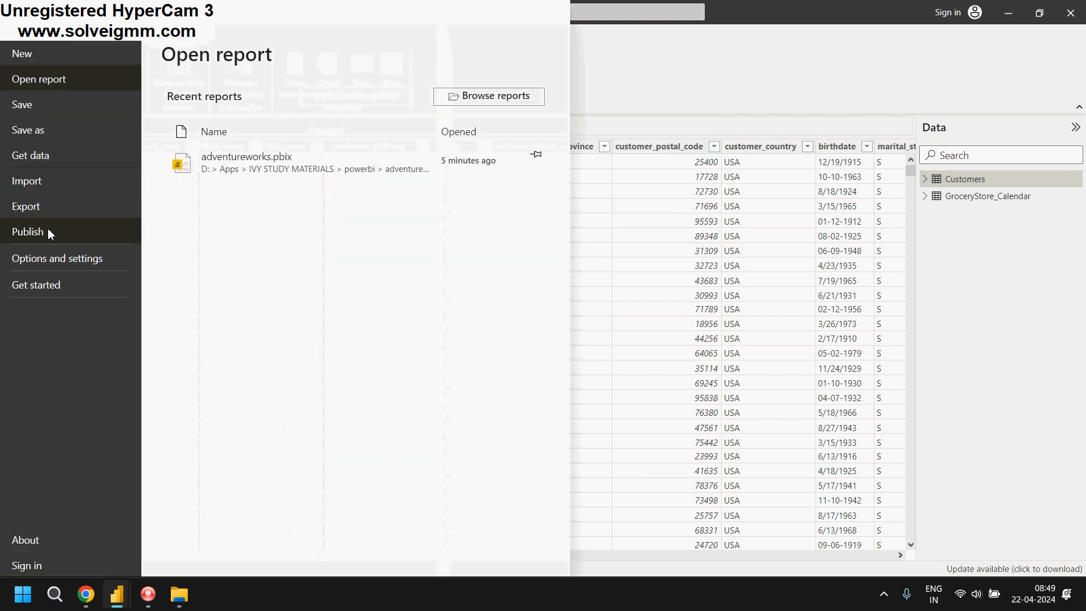
{"action": "left_click", "coordinate": [65, 159]}
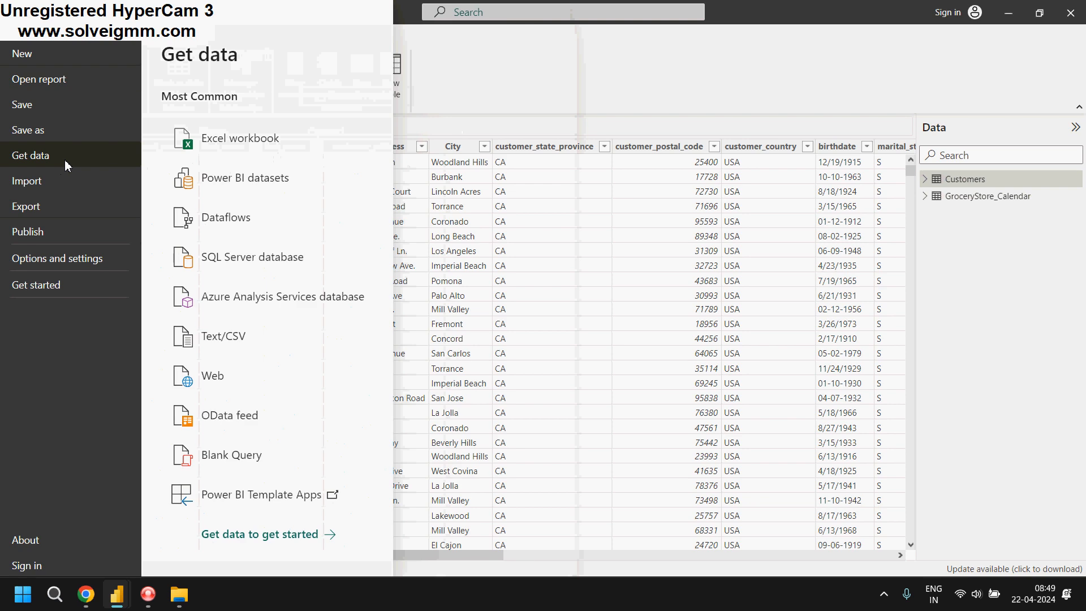
{"action": "left_click", "coordinate": [259, 339]}
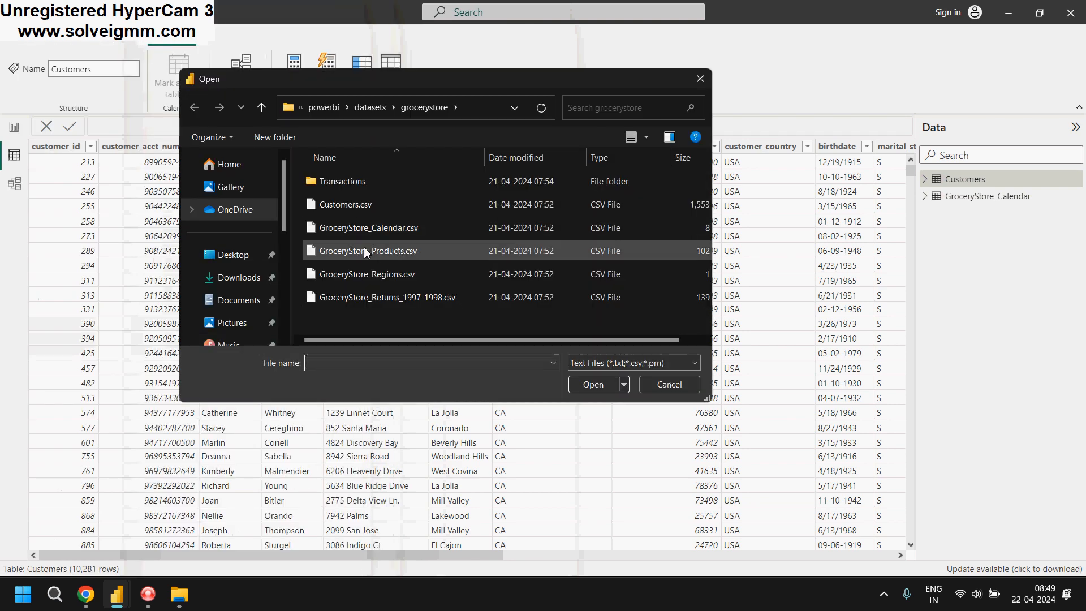
{"action": "left_click", "coordinate": [362, 253]}
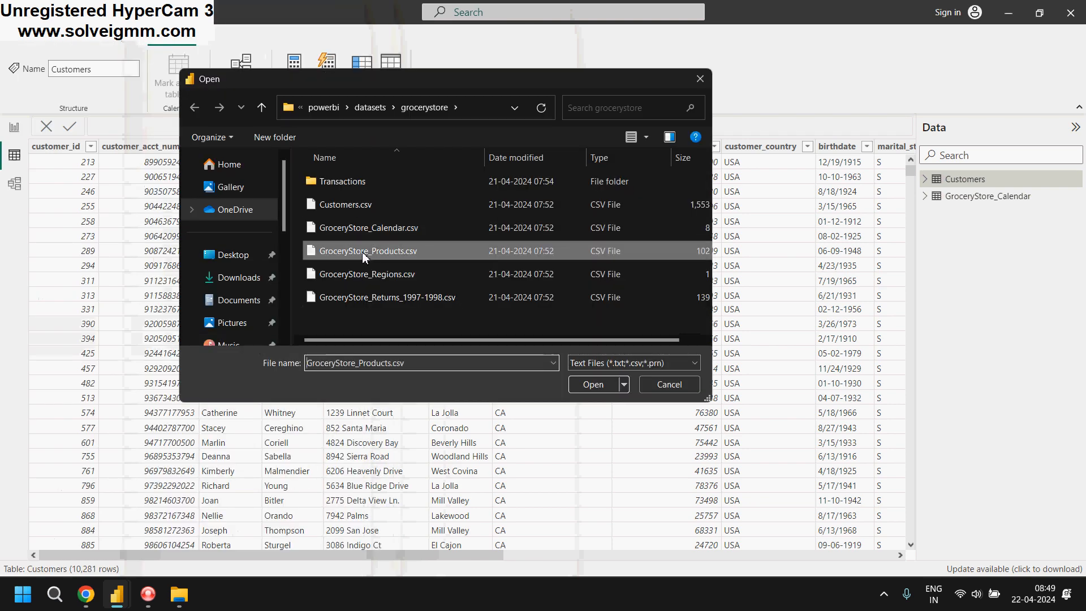
{"action": "left_click", "coordinate": [594, 385]}
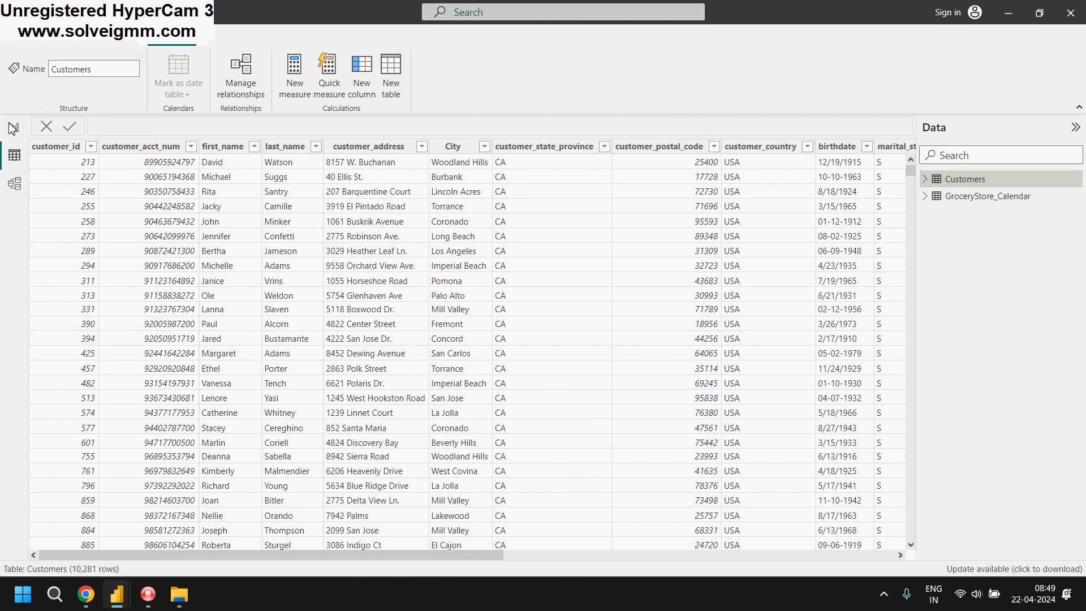
{"action": "left_click", "coordinate": [333, 122]}
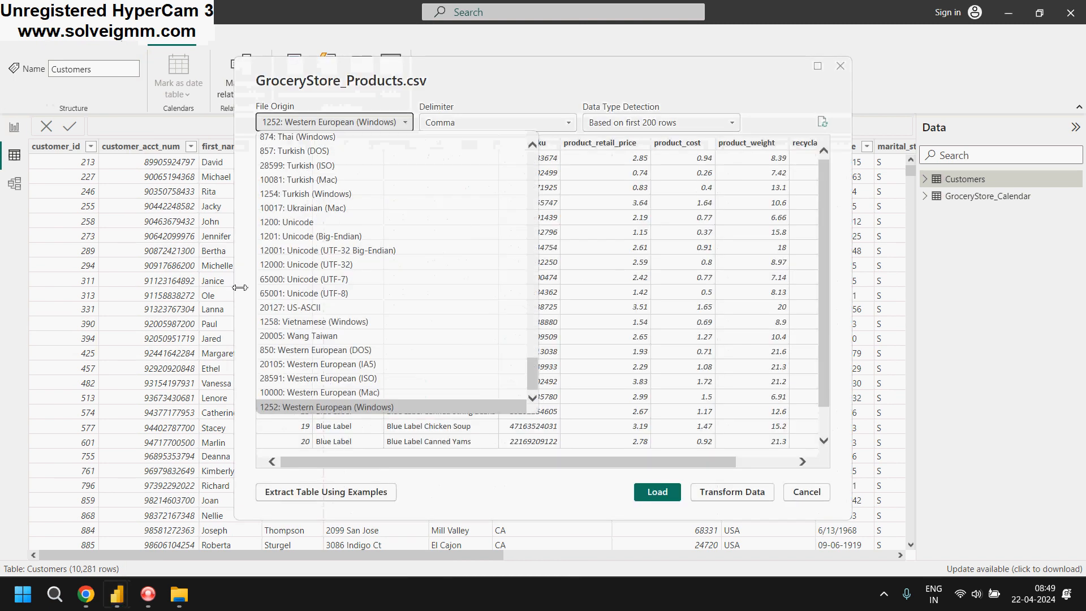
{"action": "left_click", "coordinate": [537, 497]}
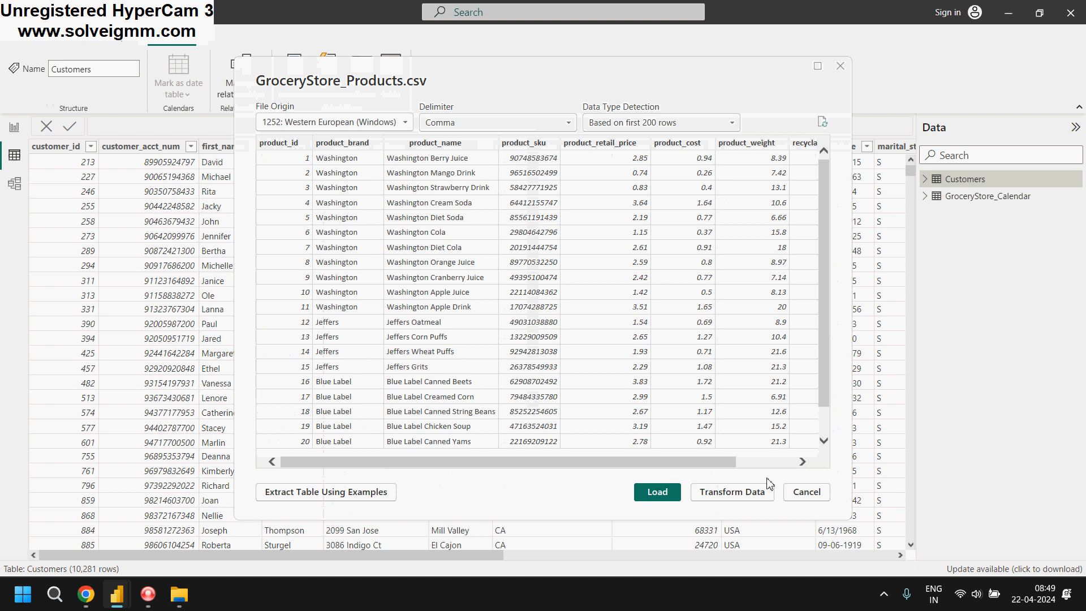
{"action": "left_click", "coordinate": [659, 495]}
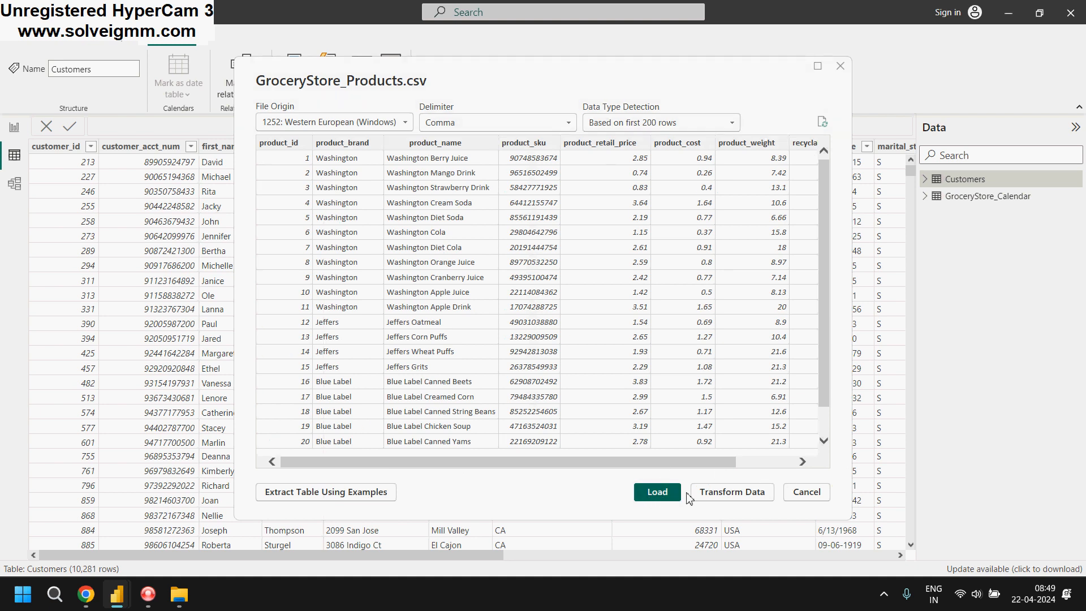
Cancel the open preview and import GroceryStore_Products.csv from the powerbi > datasets > grocerystore folder as a Text/CSV source, loading it into the report
{"action": "left_click", "coordinate": [811, 494]}
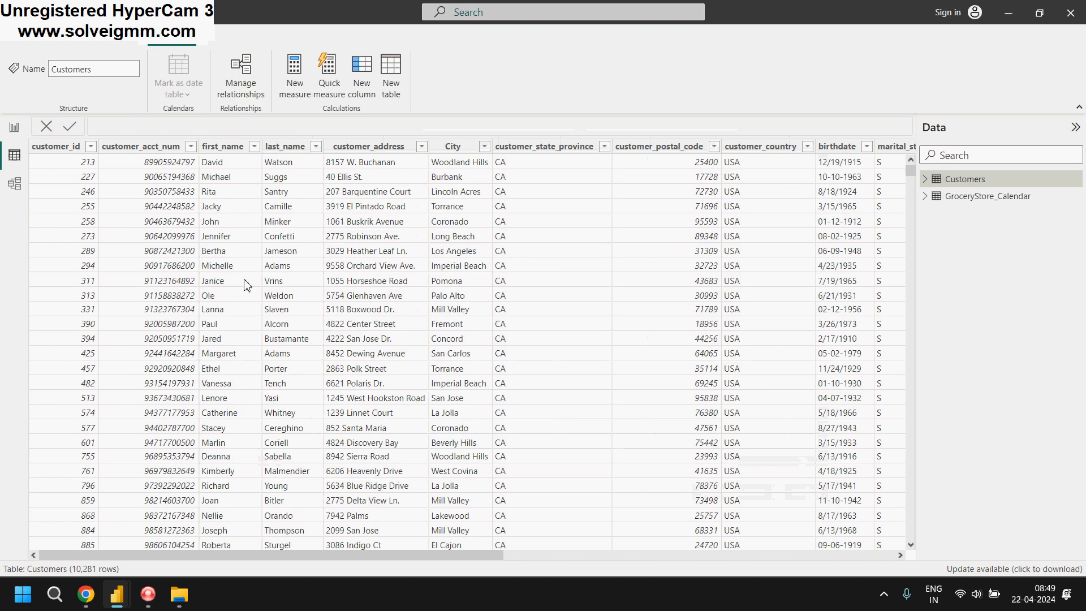
{"action": "left_click", "coordinate": [27, 43]}
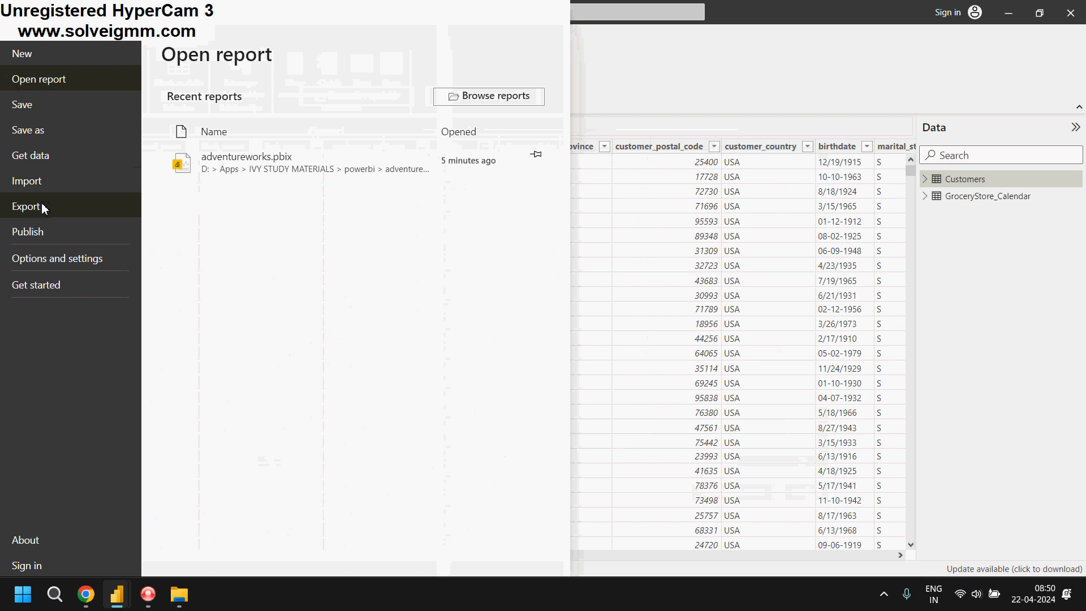
{"action": "left_click", "coordinate": [66, 150]}
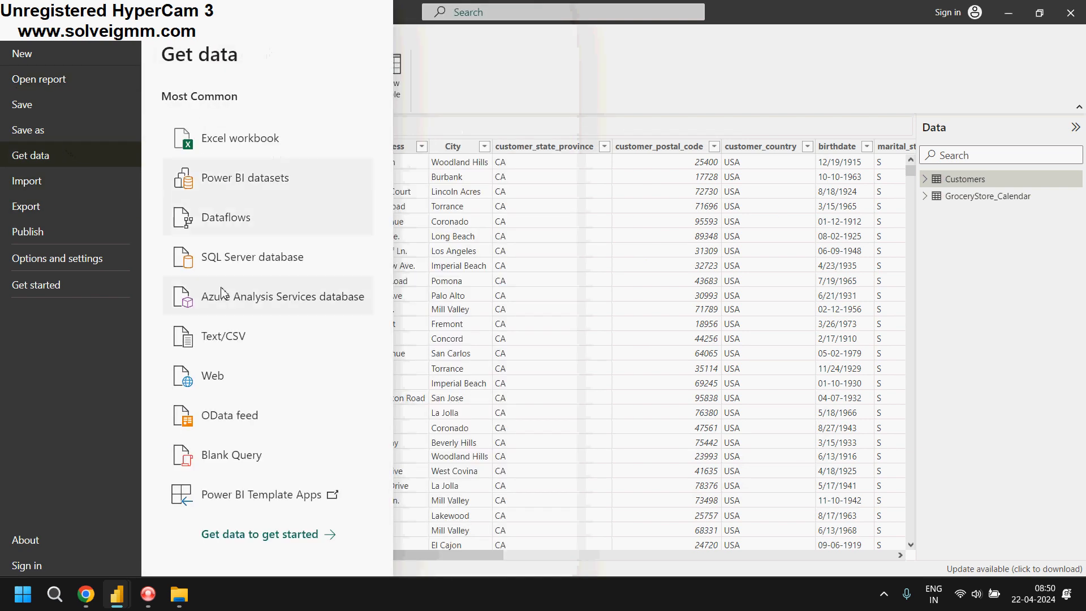
{"action": "left_click", "coordinate": [232, 343]}
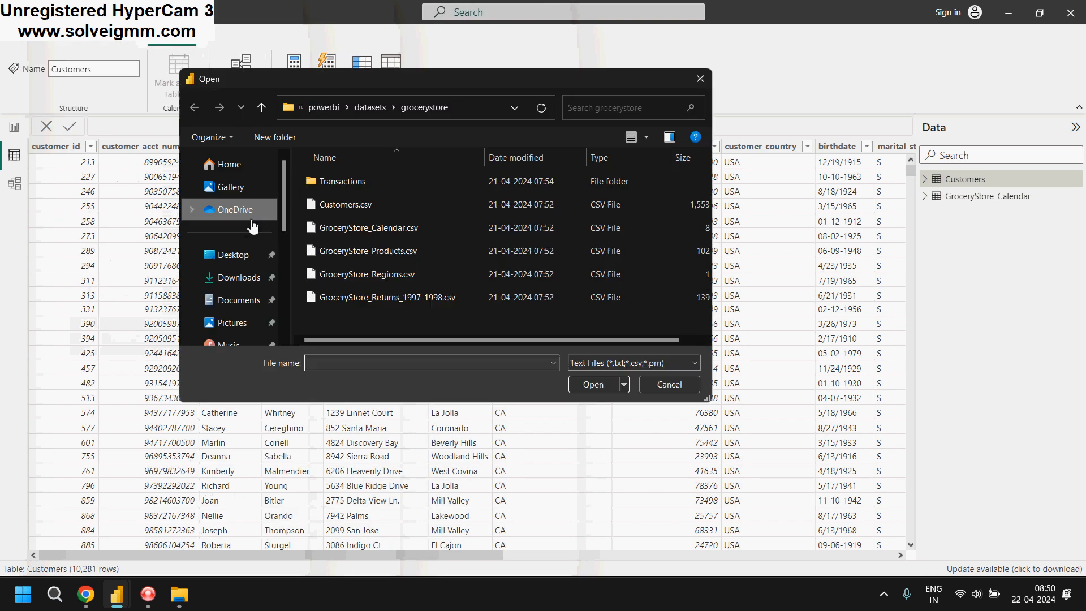
{"action": "left_click", "coordinate": [237, 256]}
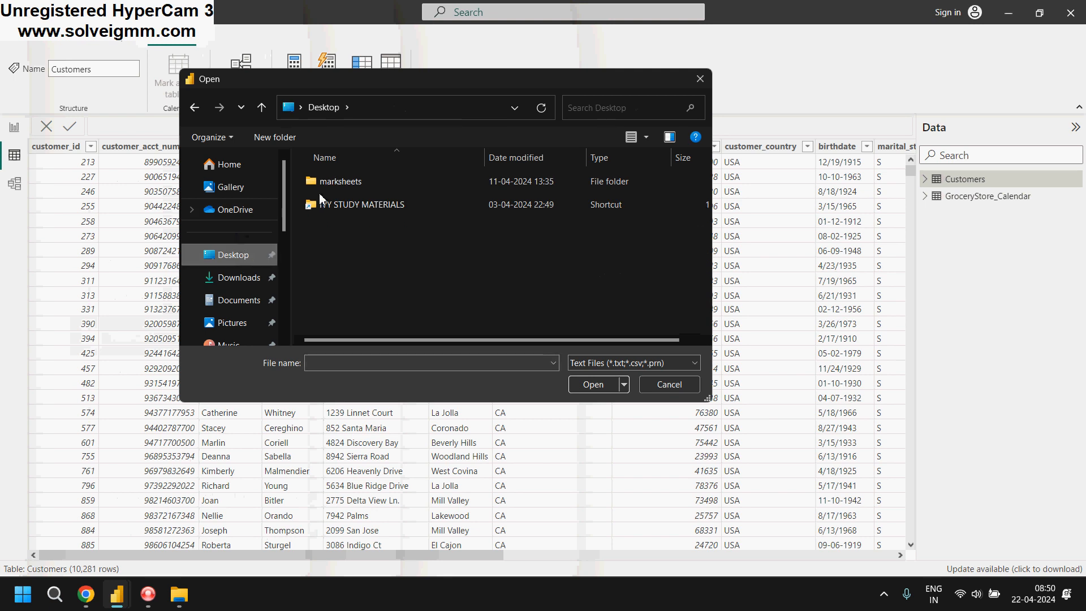
{"action": "double_click", "coordinate": [341, 206]}
{"action": "double_click", "coordinate": [342, 207]}
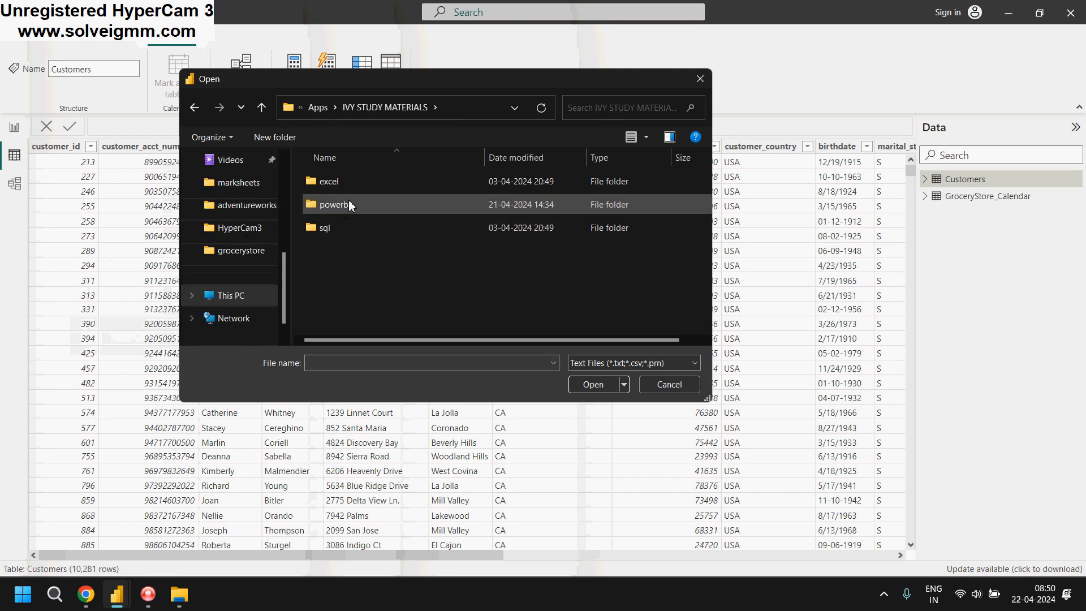
{"action": "double_click", "coordinate": [349, 182]}
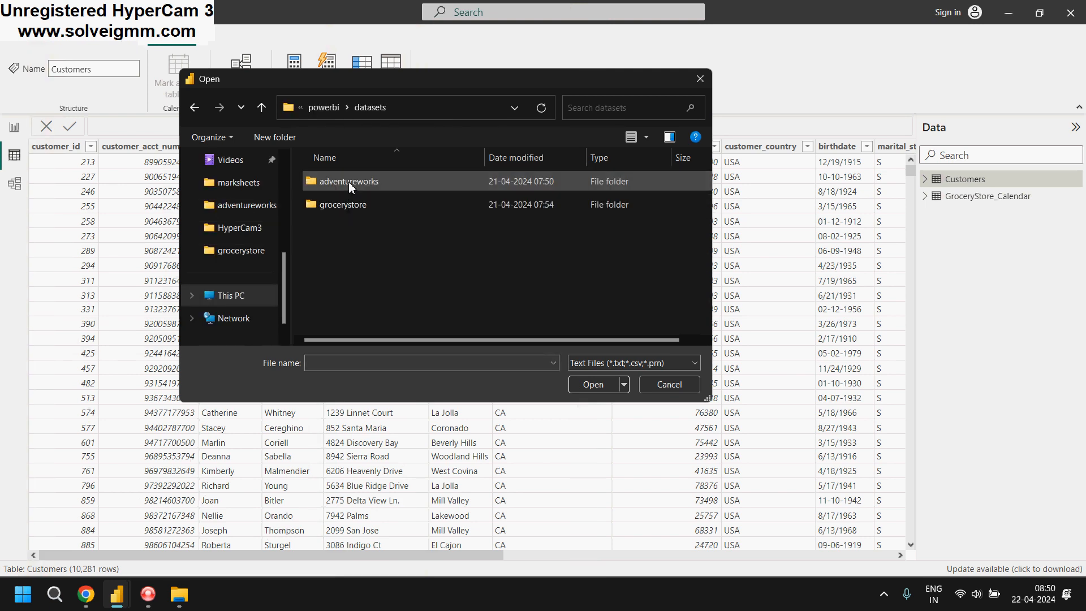
{"action": "double_click", "coordinate": [348, 205]}
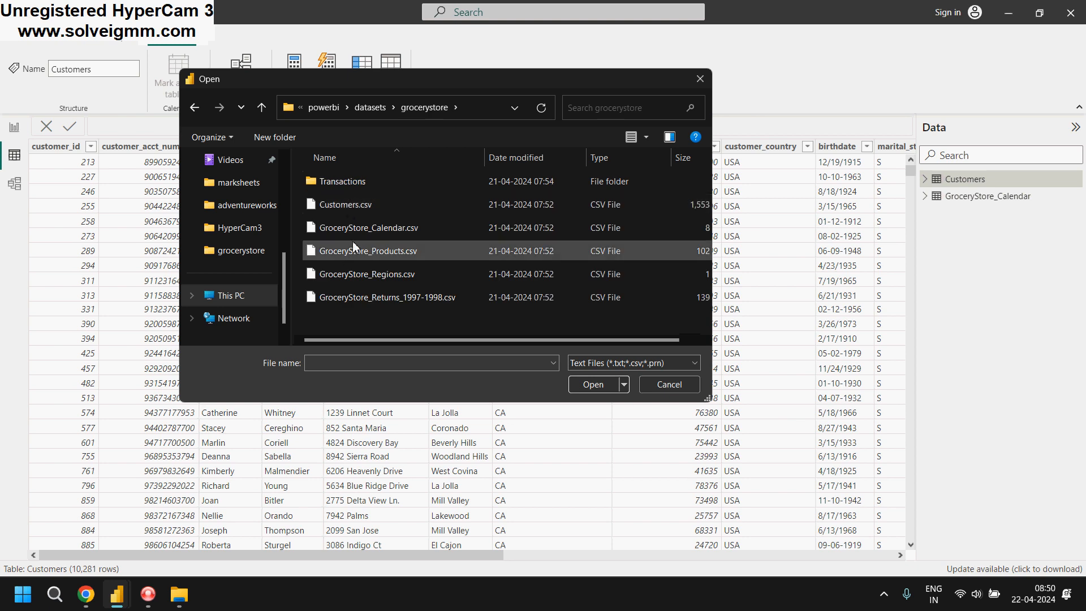
{"action": "left_click", "coordinate": [360, 253]}
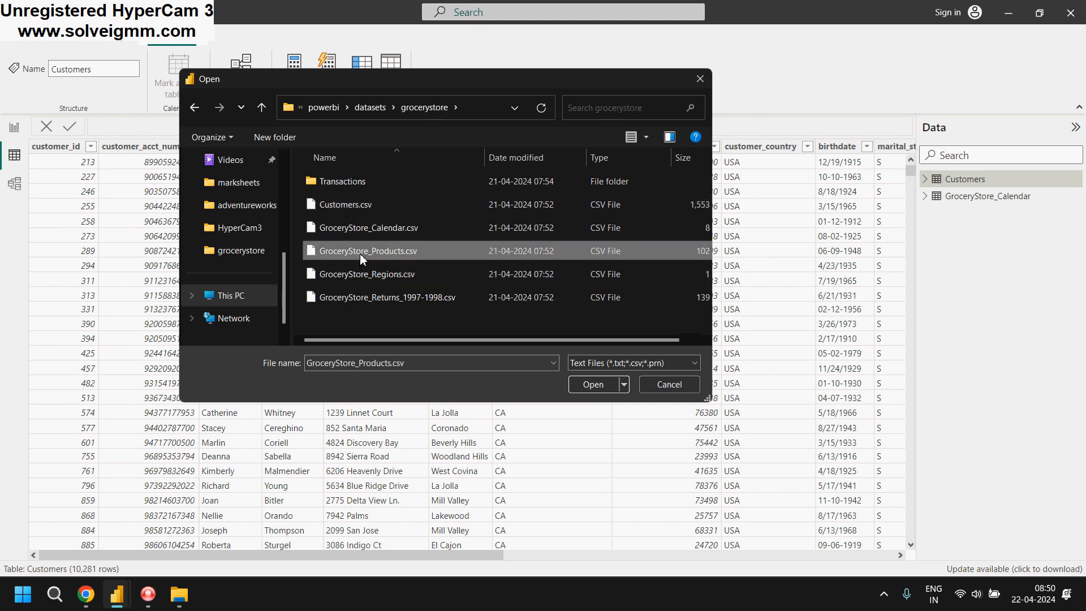
{"action": "left_click", "coordinate": [592, 383]}
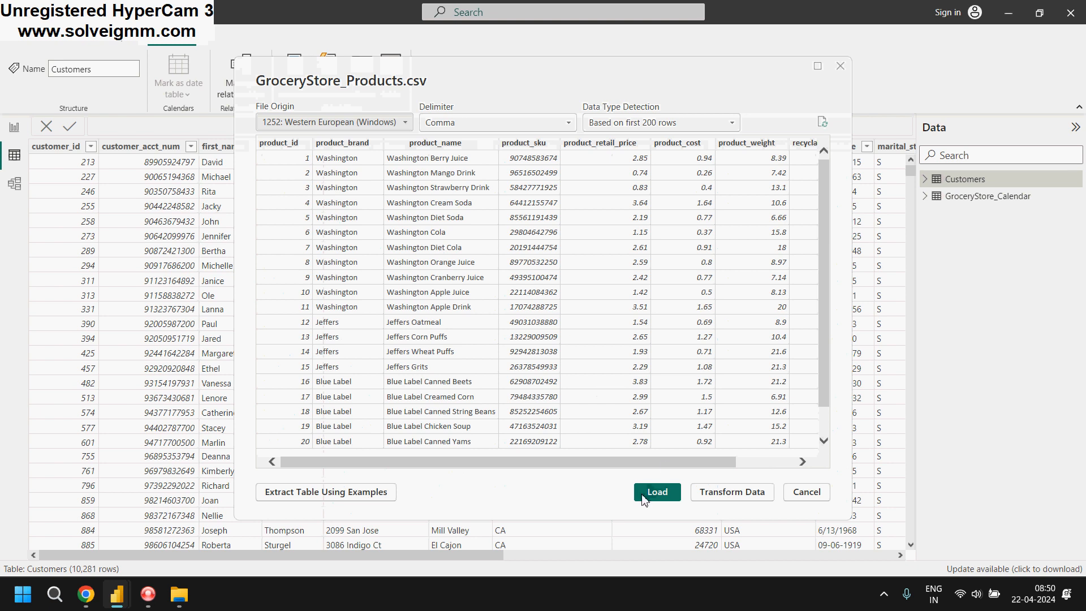
{"action": "left_click", "coordinate": [657, 492]}
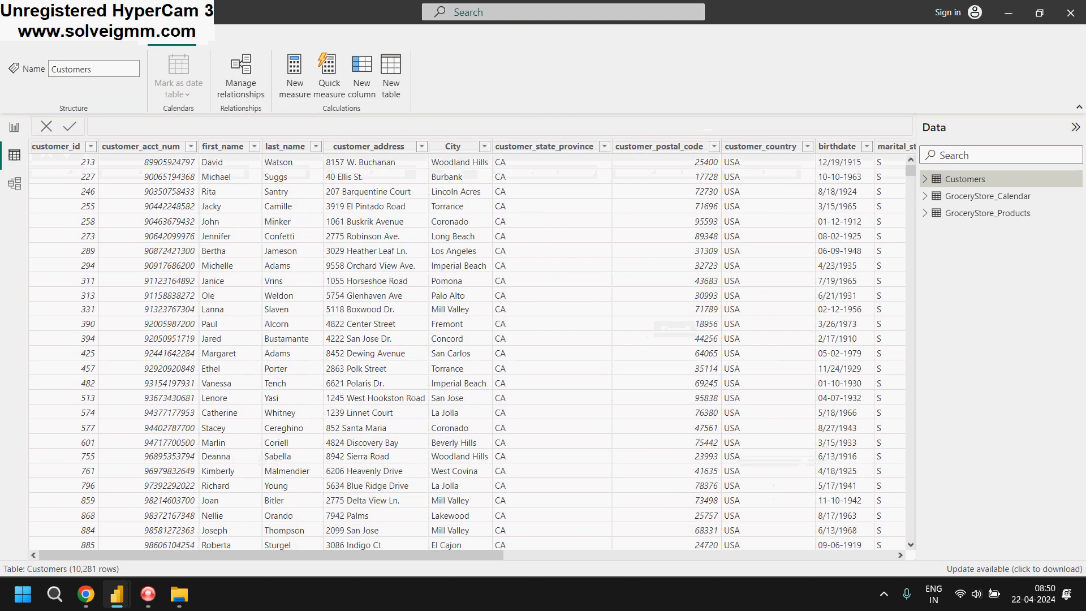
Import GroceryStore_Regions.csv from the grocerystore folder as a Text/CSV source and load it into the report
{"action": "left_click", "coordinate": [20, 43]}
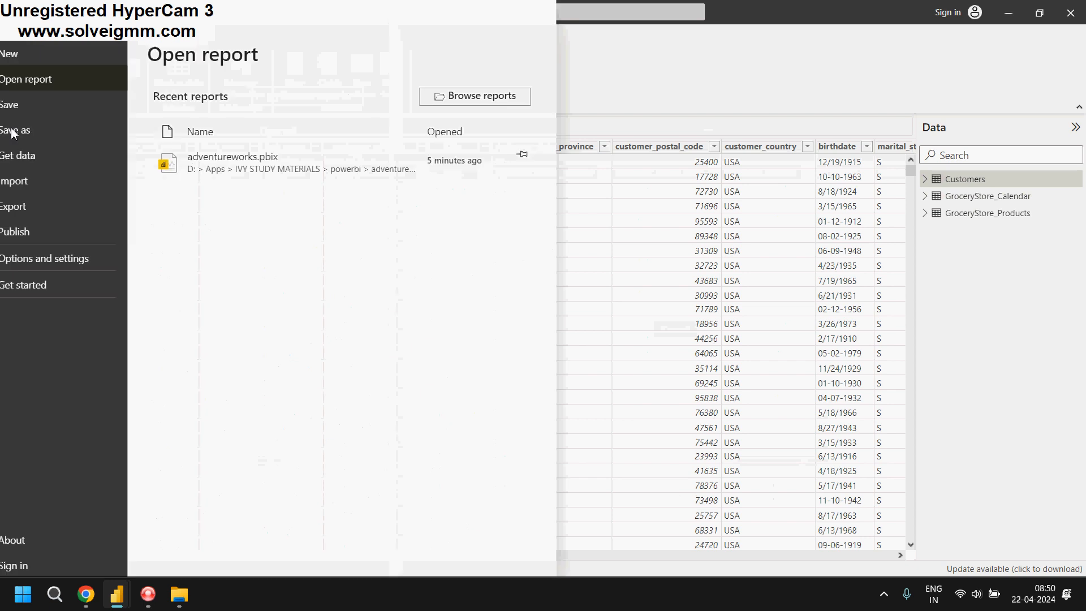
{"action": "left_click", "coordinate": [66, 159]}
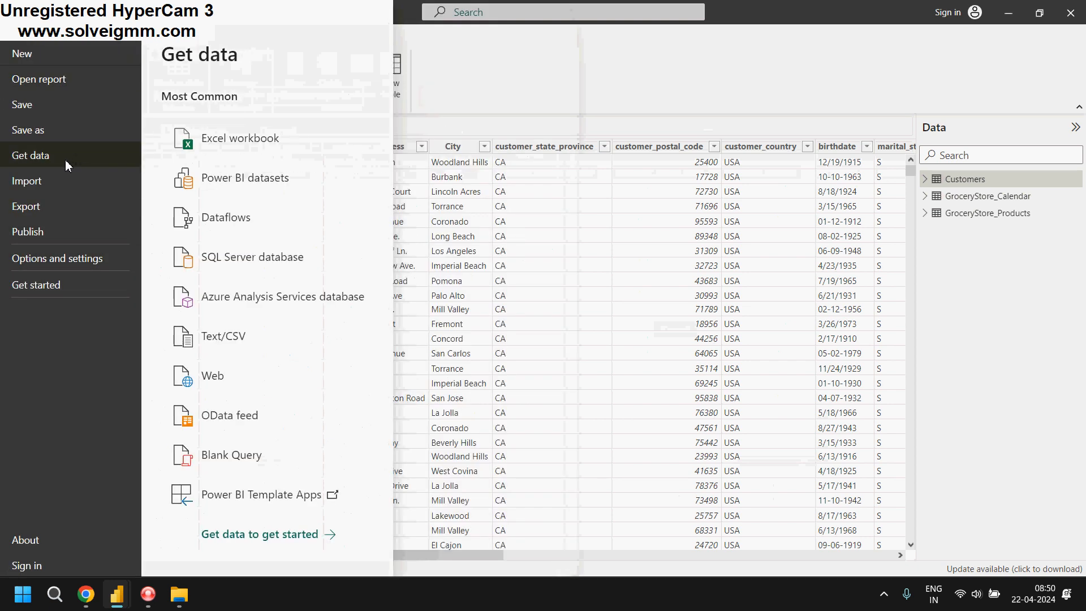
{"action": "left_click", "coordinate": [226, 350]}
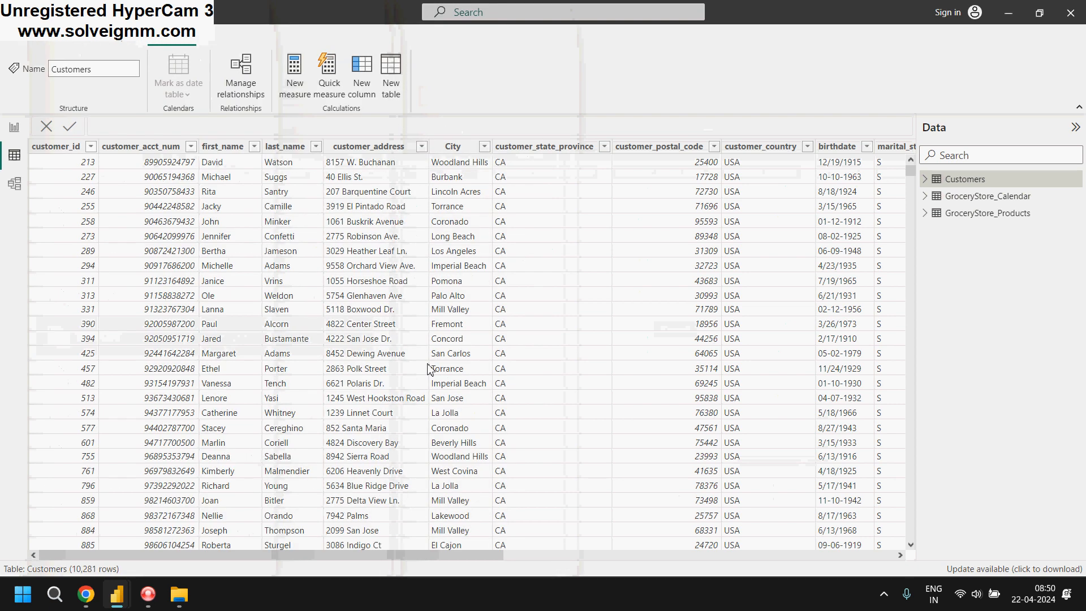
{"action": "left_click", "coordinate": [380, 275]}
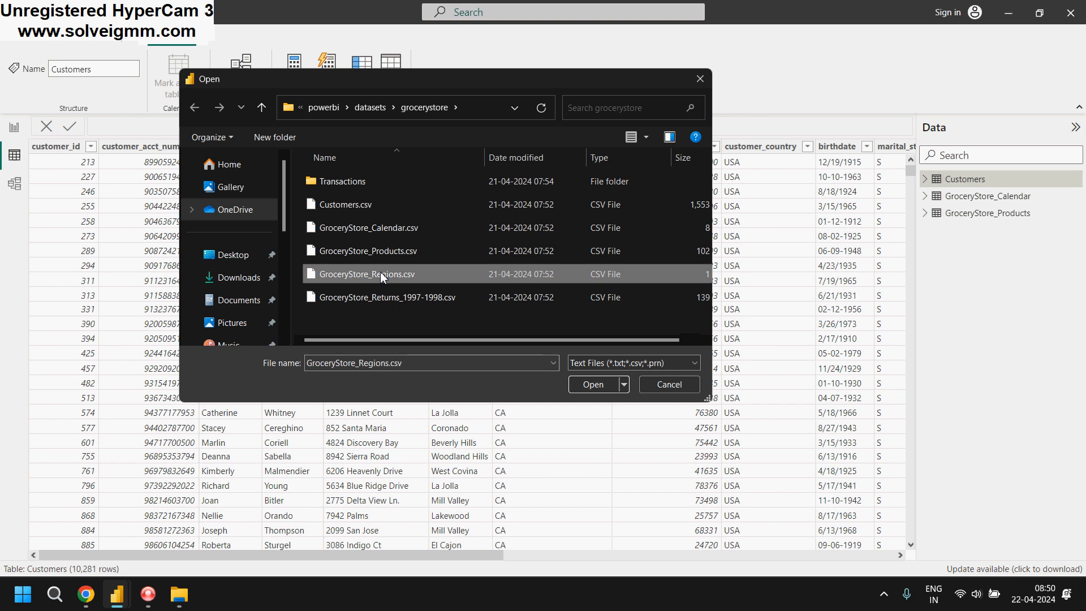
{"action": "left_click", "coordinate": [594, 385]}
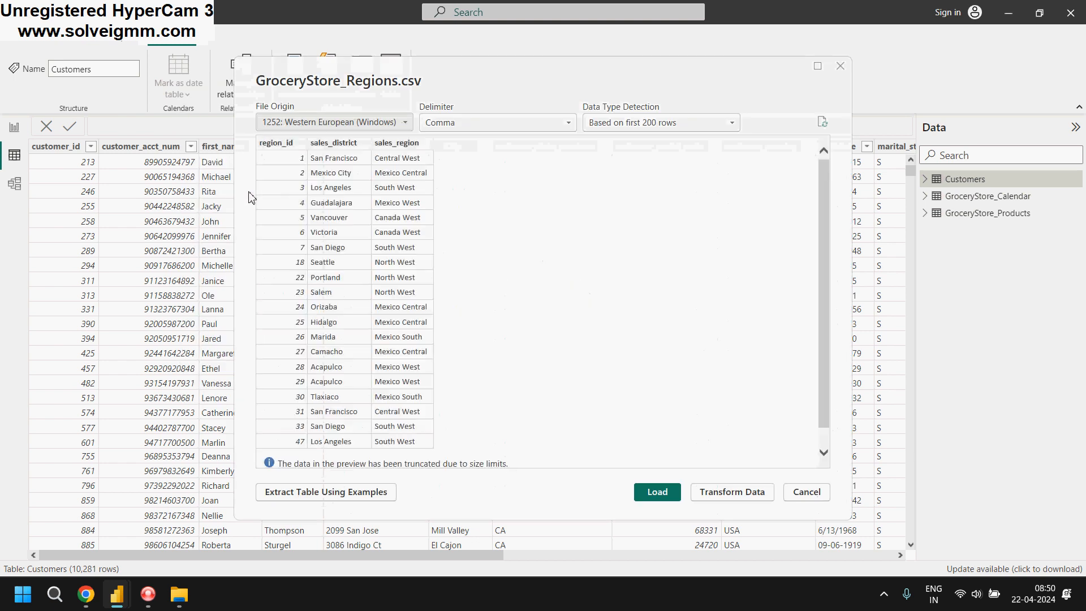
{"action": "left_click", "coordinate": [653, 493]}
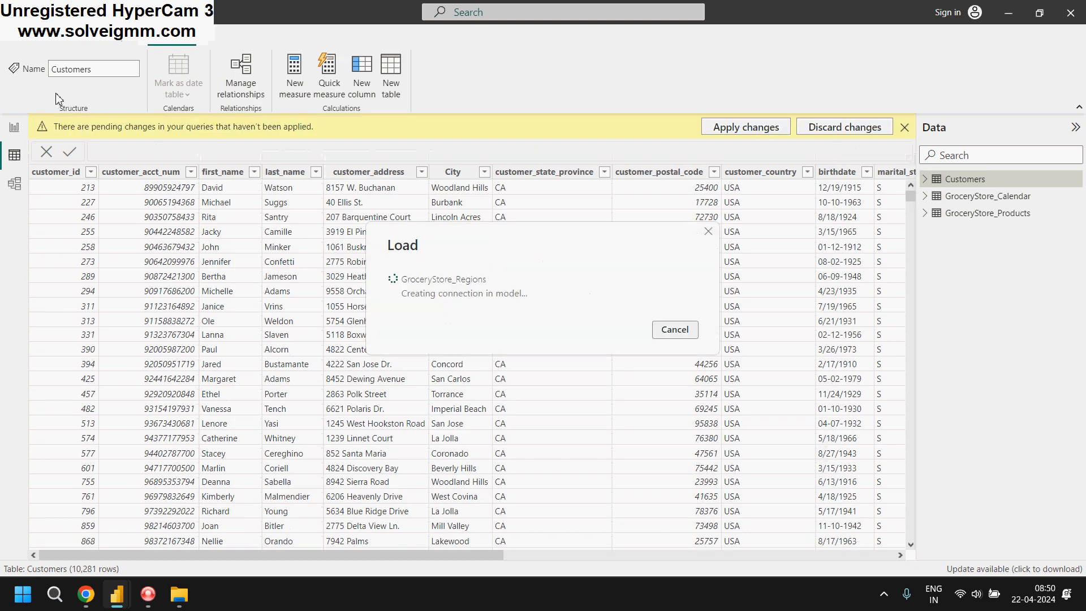
Import GroceryStore_Returns_1997-1998.csv from the grocerystore folder as a Text/CSV source and load it into the report
{"action": "left_click", "coordinate": [22, 41]}
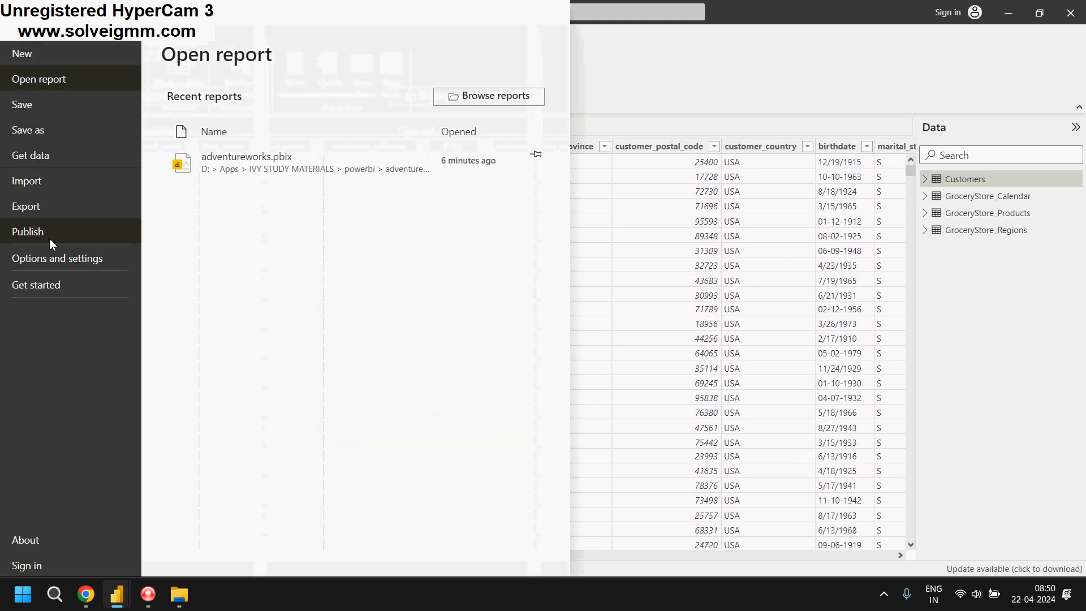
{"action": "left_click", "coordinate": [103, 159]}
{"action": "left_click", "coordinate": [247, 336]}
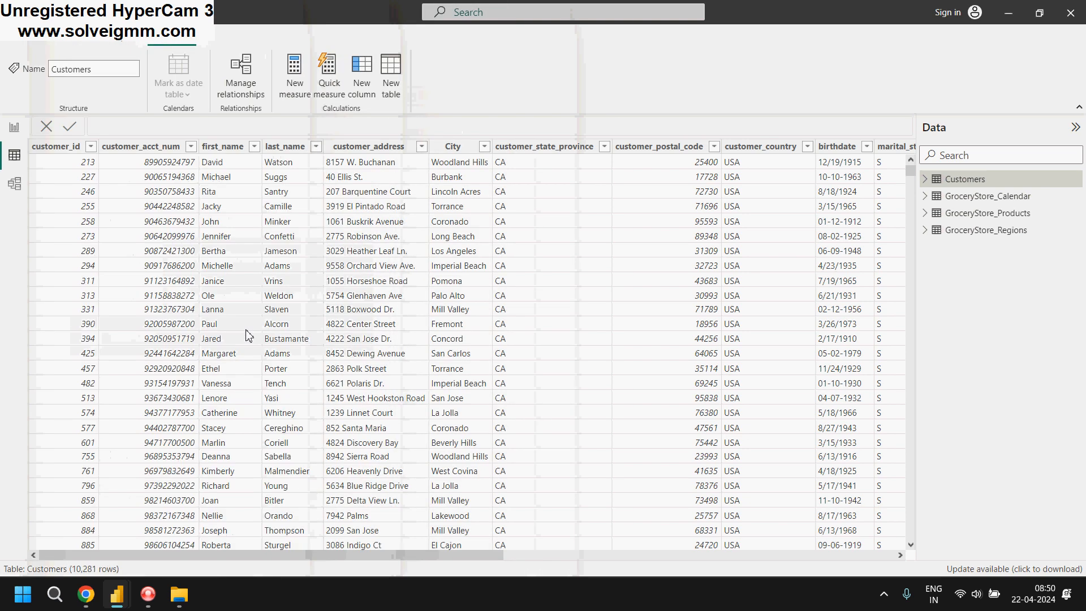
{"action": "left_click", "coordinate": [415, 298]}
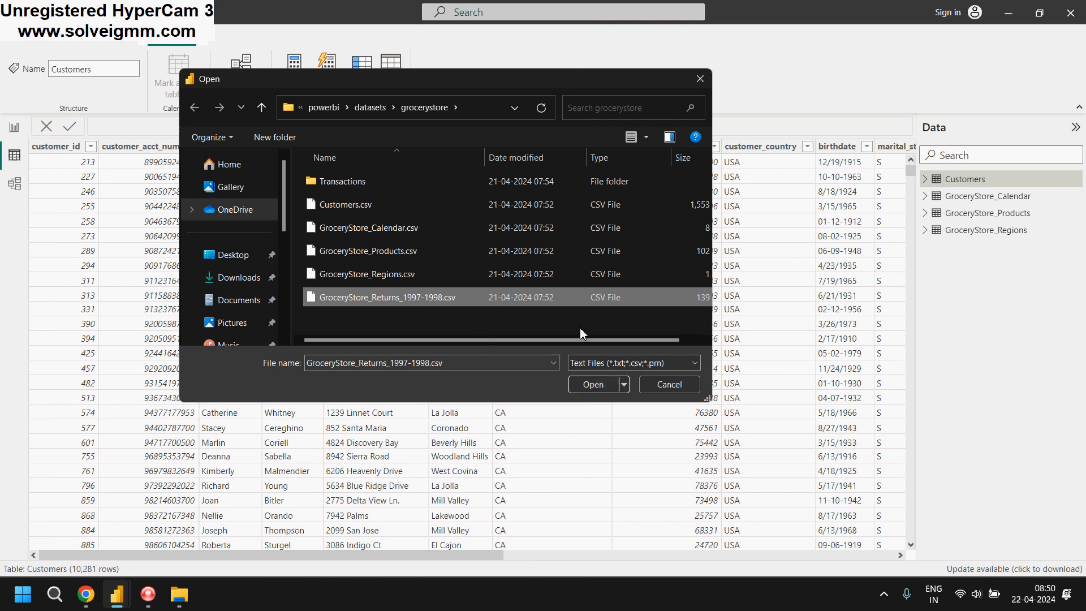
{"action": "left_click", "coordinate": [587, 386]}
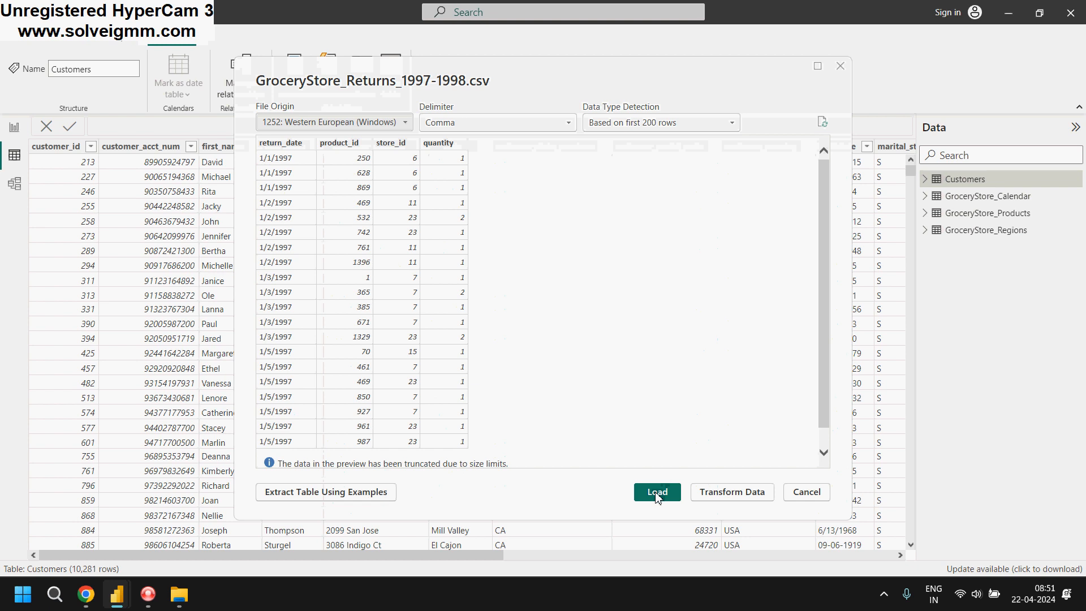
{"action": "left_click", "coordinate": [657, 492]}
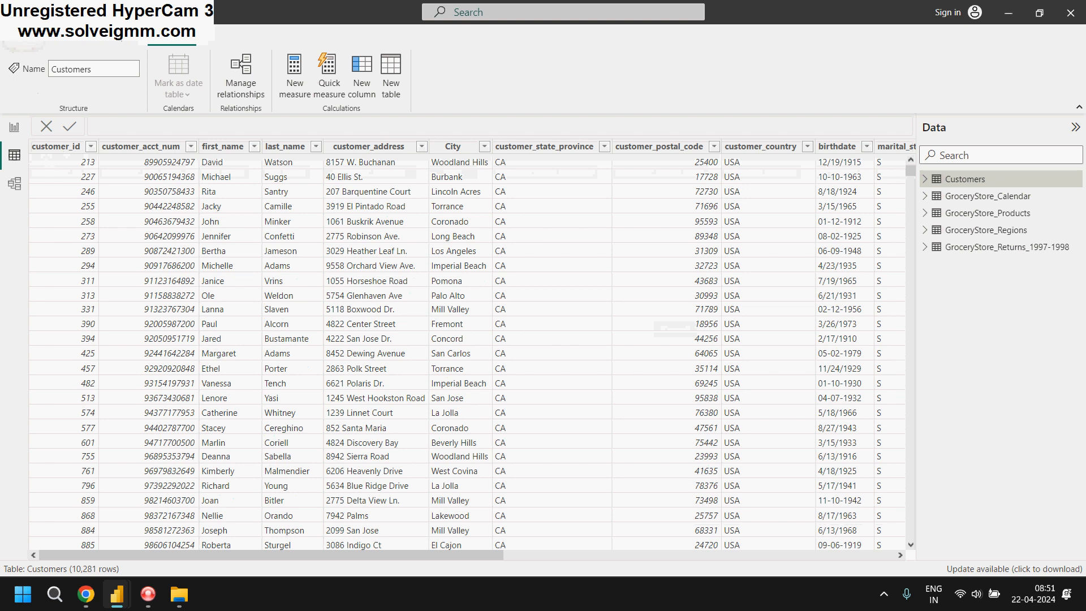
Save the report as a Power BI file named grocerystore in the powerbi folder
{"action": "left_click", "coordinate": [15, 13]}
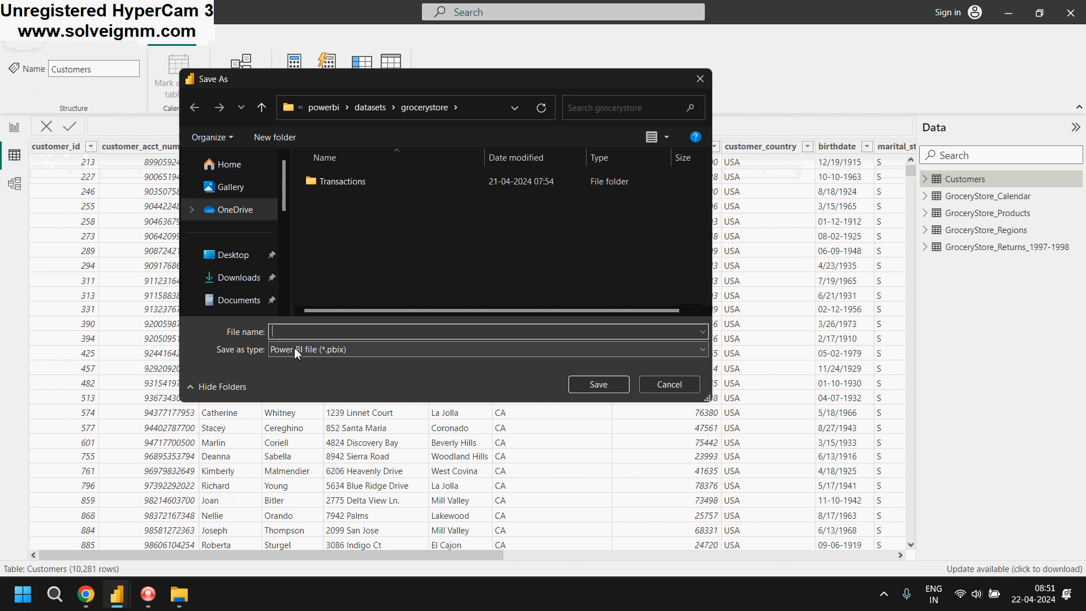
{"action": "type", "text": "grocerystore"}
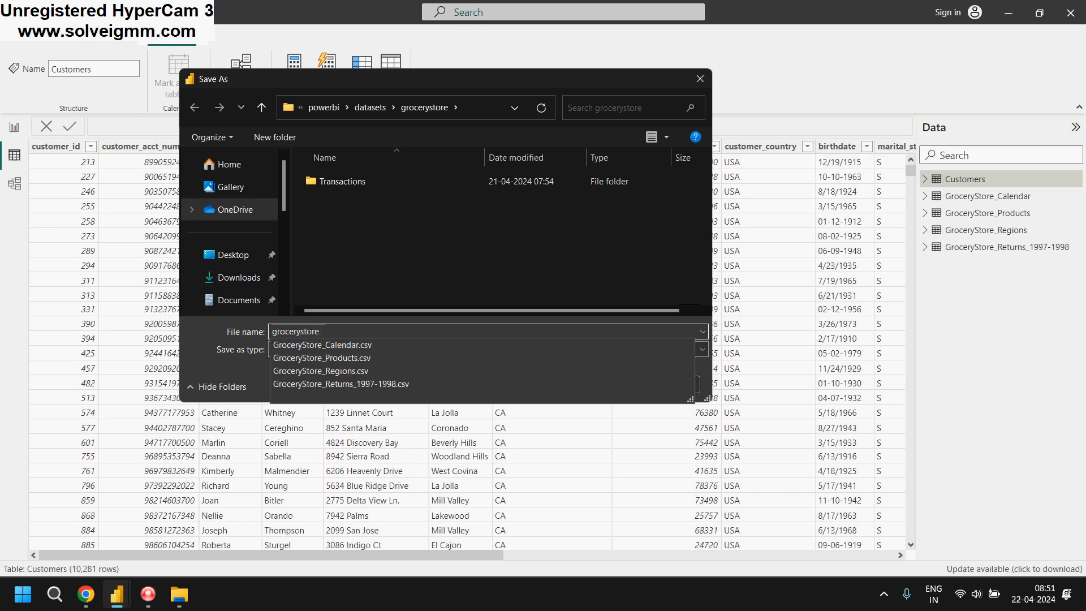
{"action": "key", "text": "Tab"}
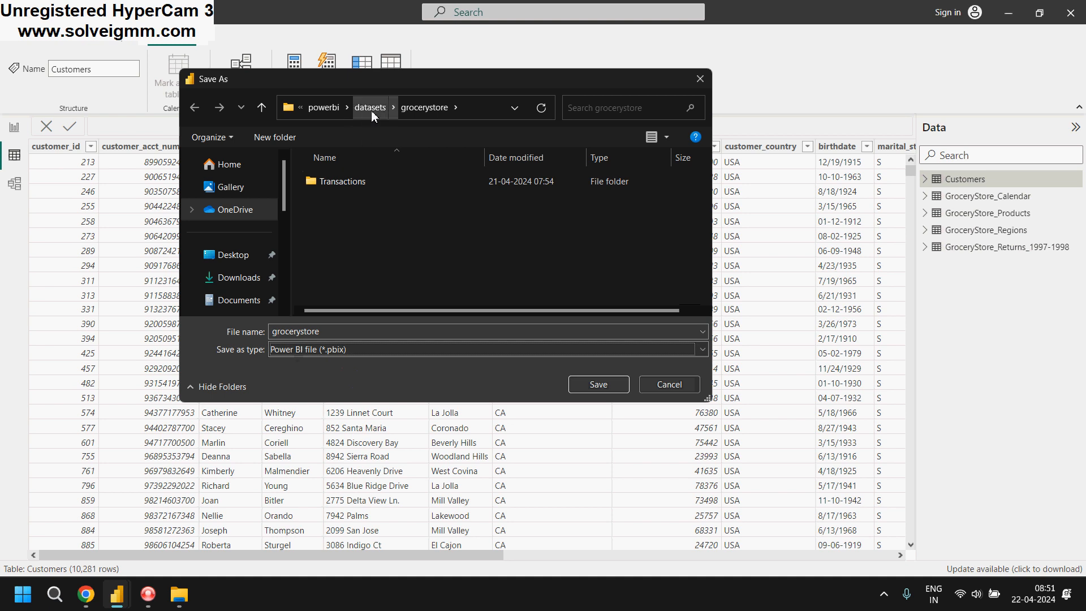
{"action": "left_click", "coordinate": [318, 108]}
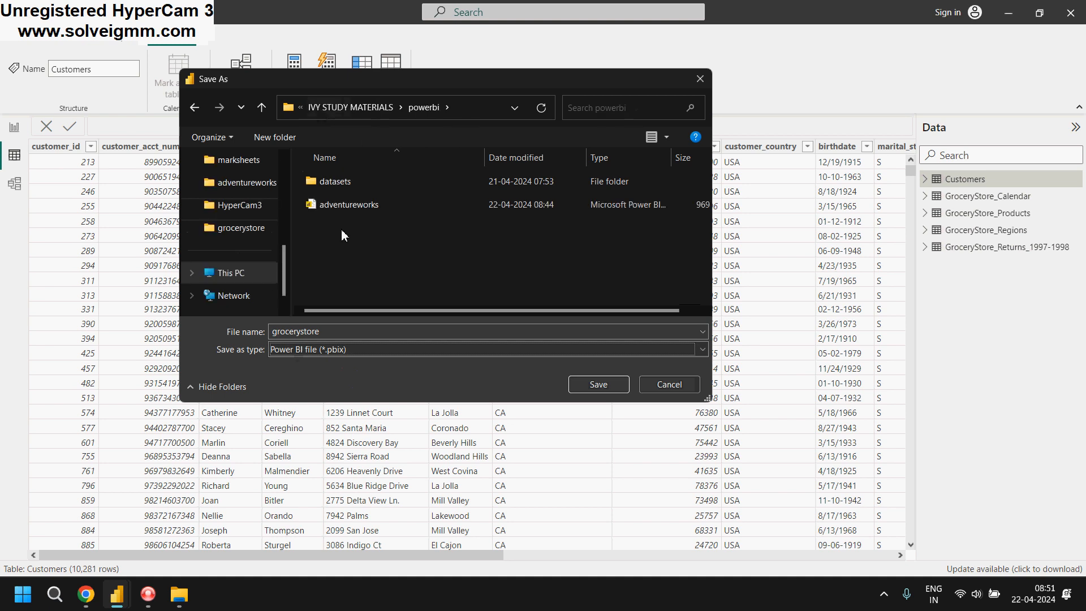
{"action": "left_click", "coordinate": [598, 384]}
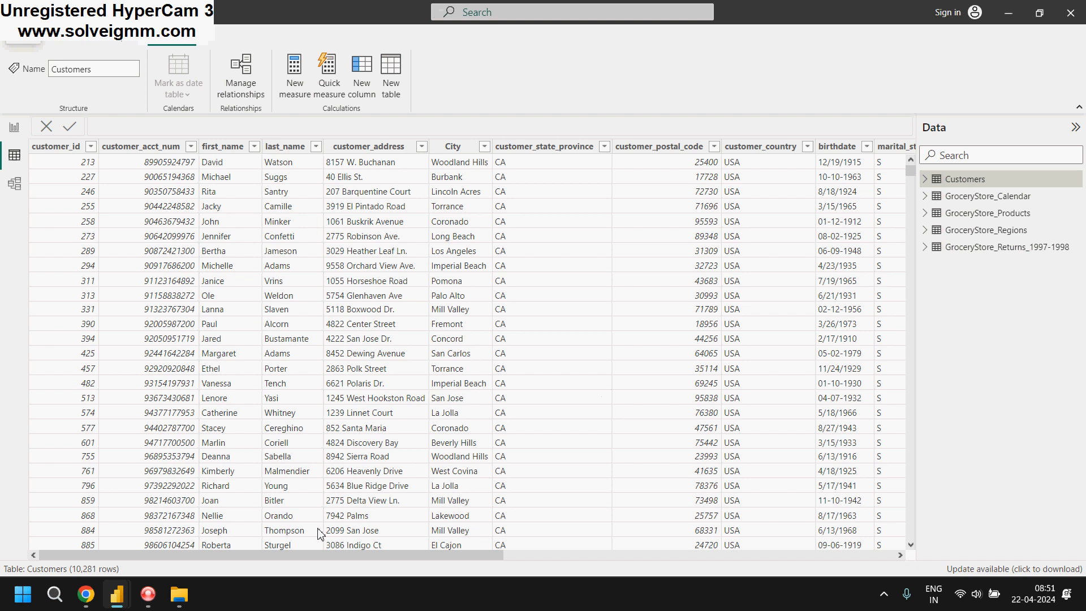
Open the loaded tables in the Power Query Editor with Transform data, showing the Customers query
{"action": "left_click_drag", "start_coordinate": [294, 560], "coordinate": [209, 529]}
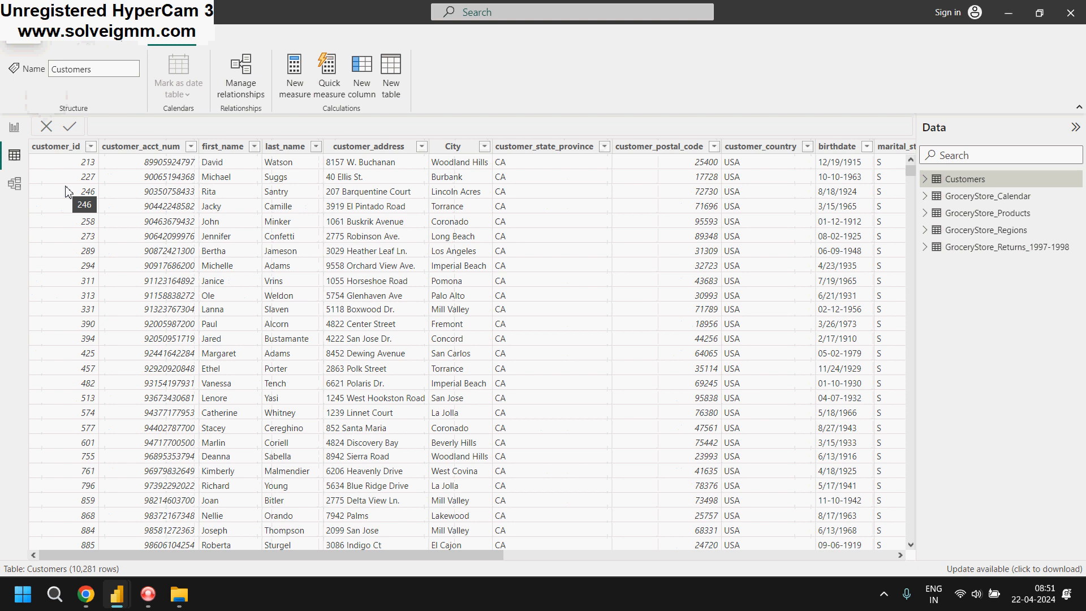
{"action": "left_click", "coordinate": [79, 43]}
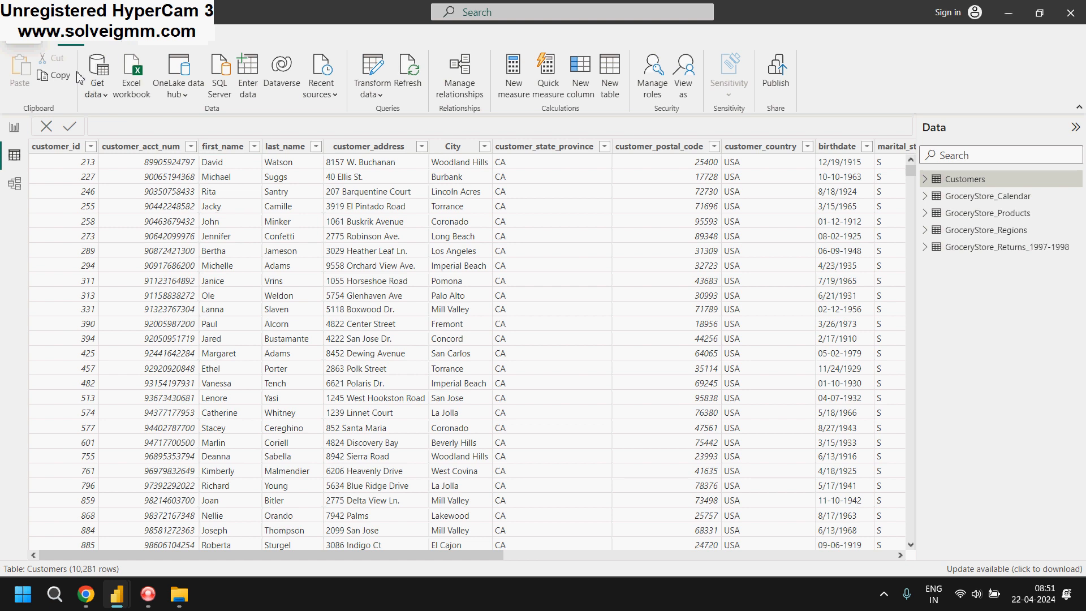
{"action": "left_click", "coordinate": [381, 80]}
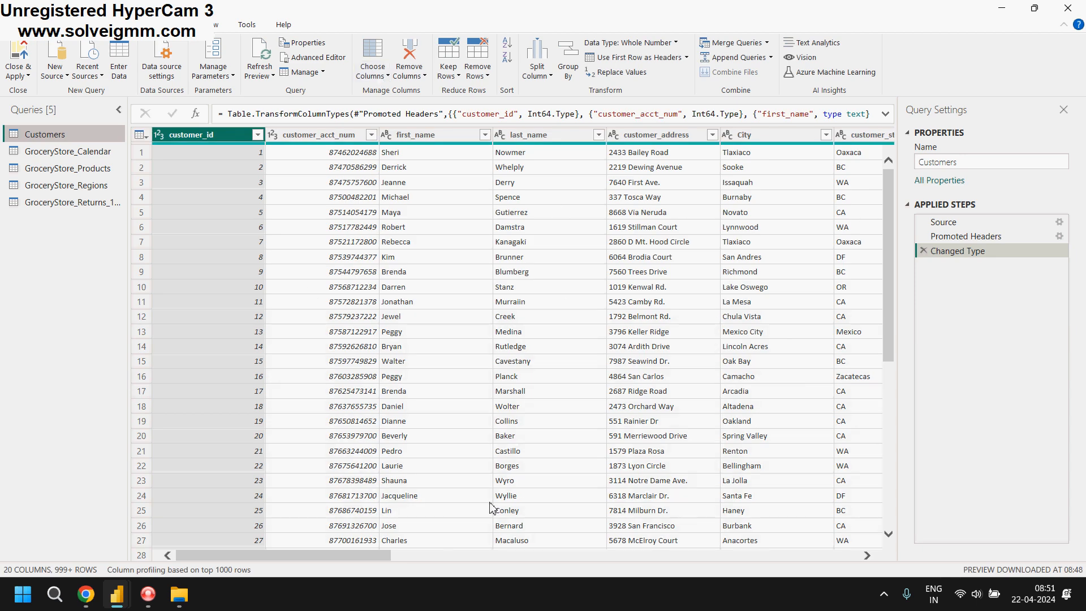
{"action": "left_click_drag", "start_coordinate": [376, 558], "coordinate": [330, 555]}
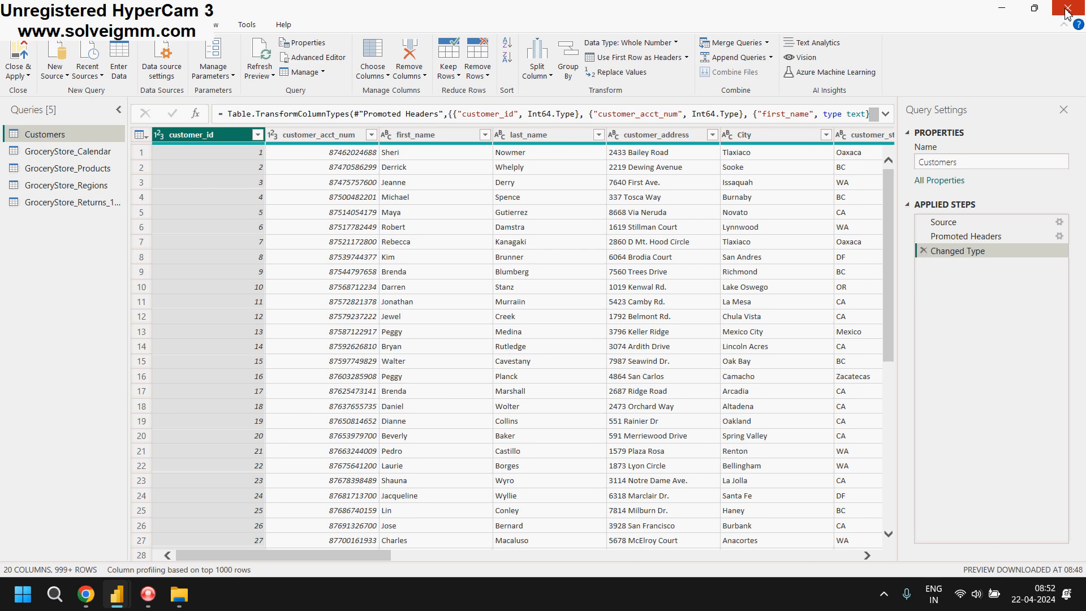
{"action": "left_click", "coordinate": [150, 601]}
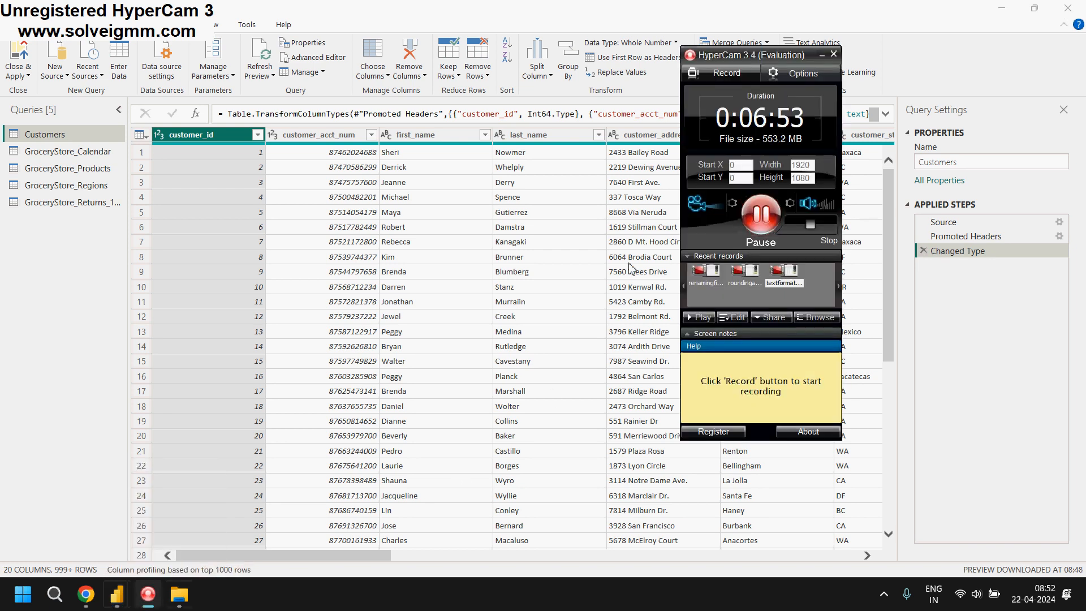